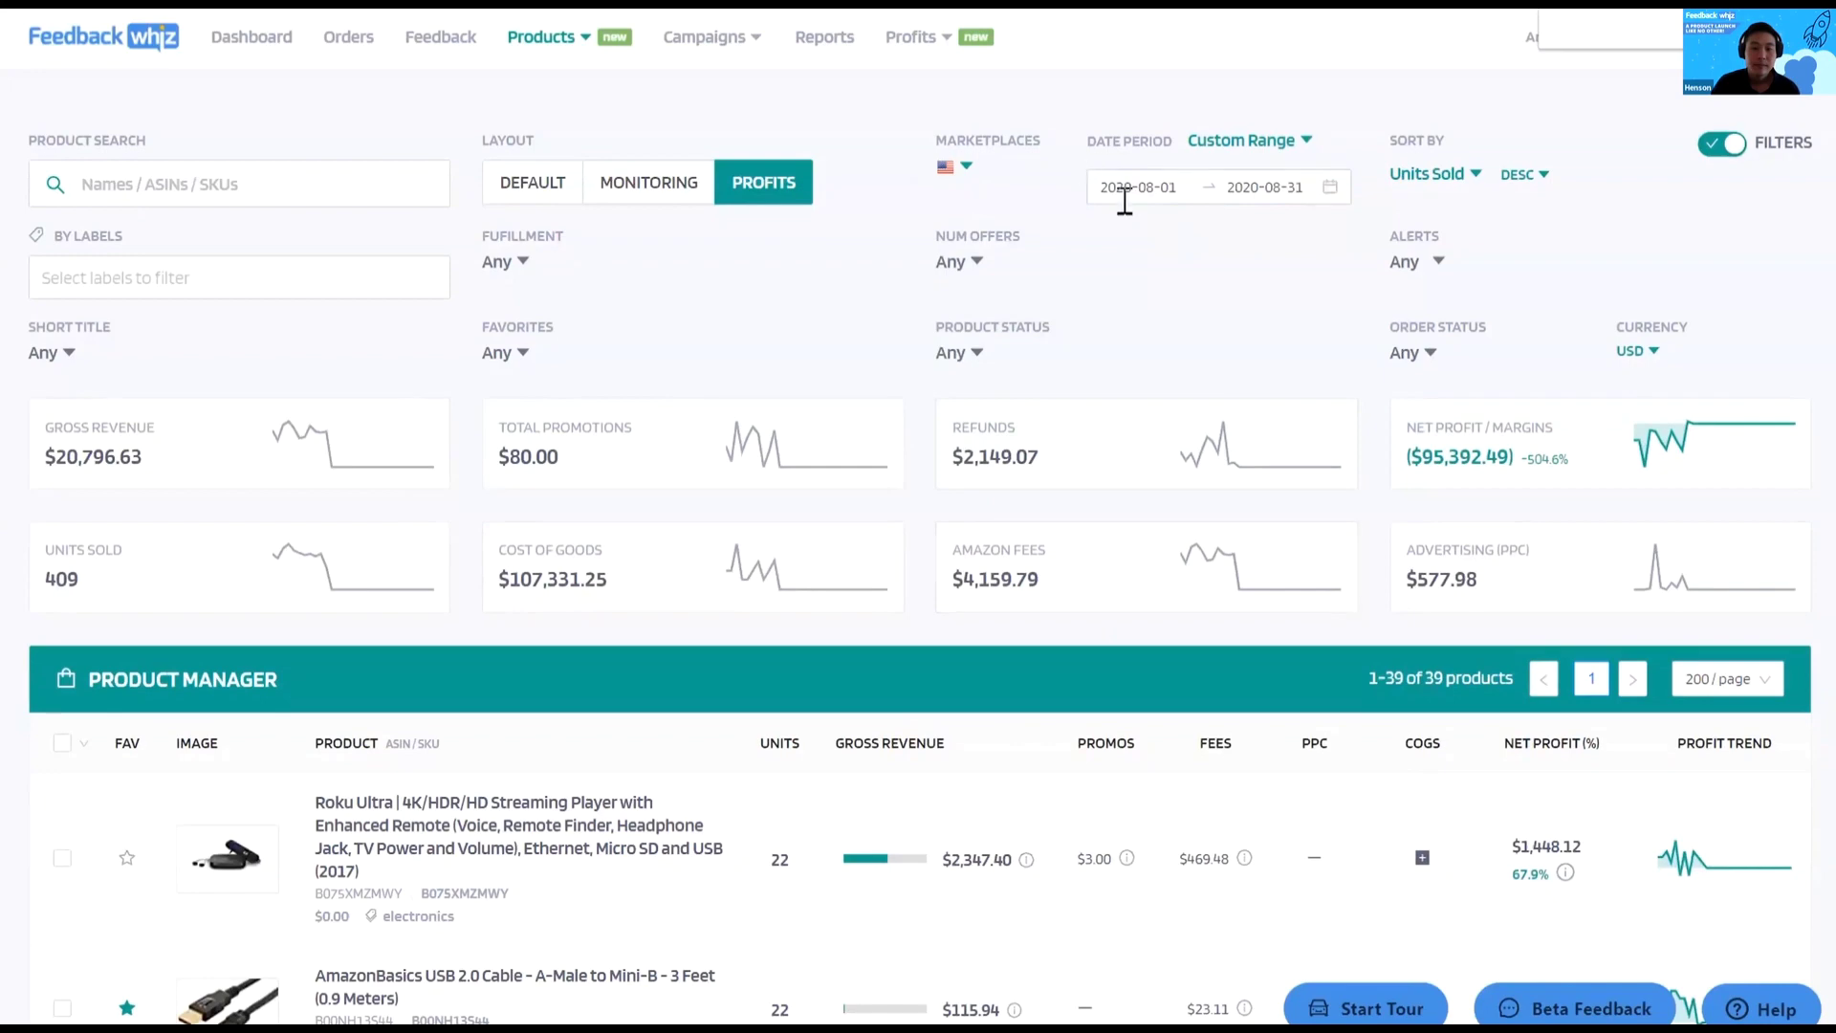
Open the overview graphs for the Roku Ultra streaming player from its profit trend in the Product Manager.
left_click(1643, 353)
scroll(1736, 308, "down", 2)
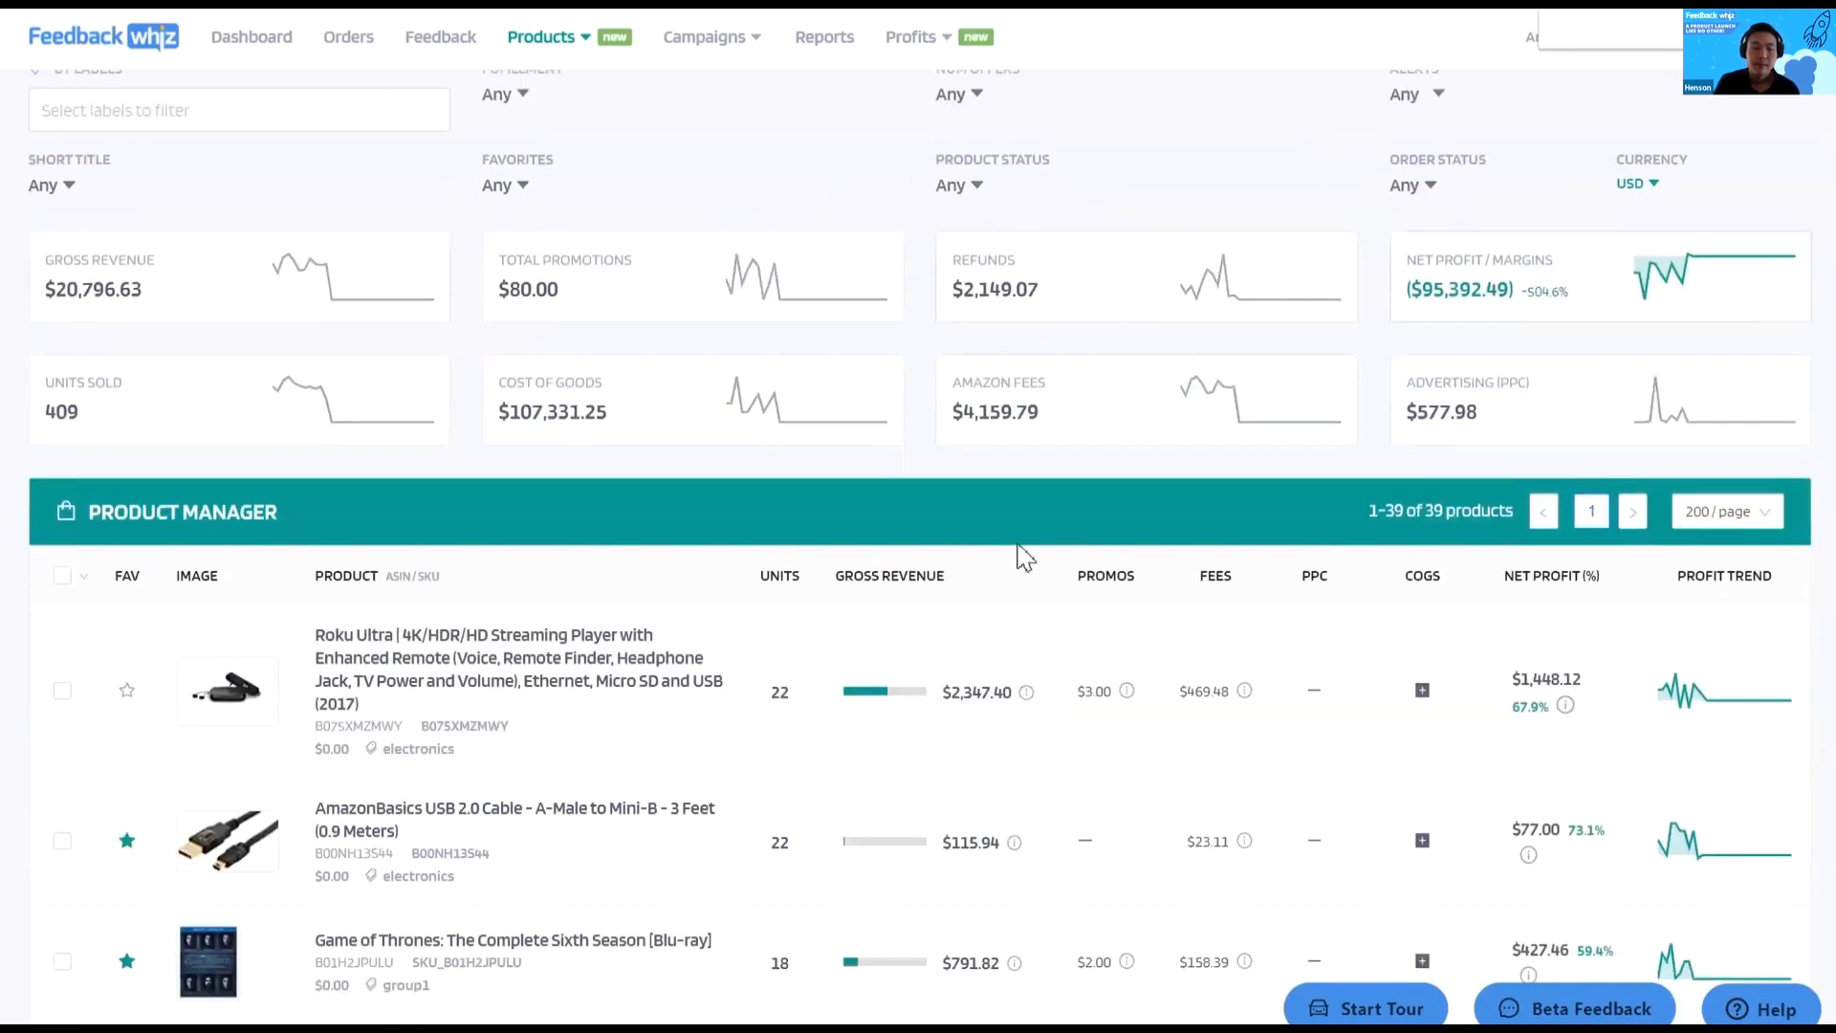
scroll(1062, 517, "down", 4)
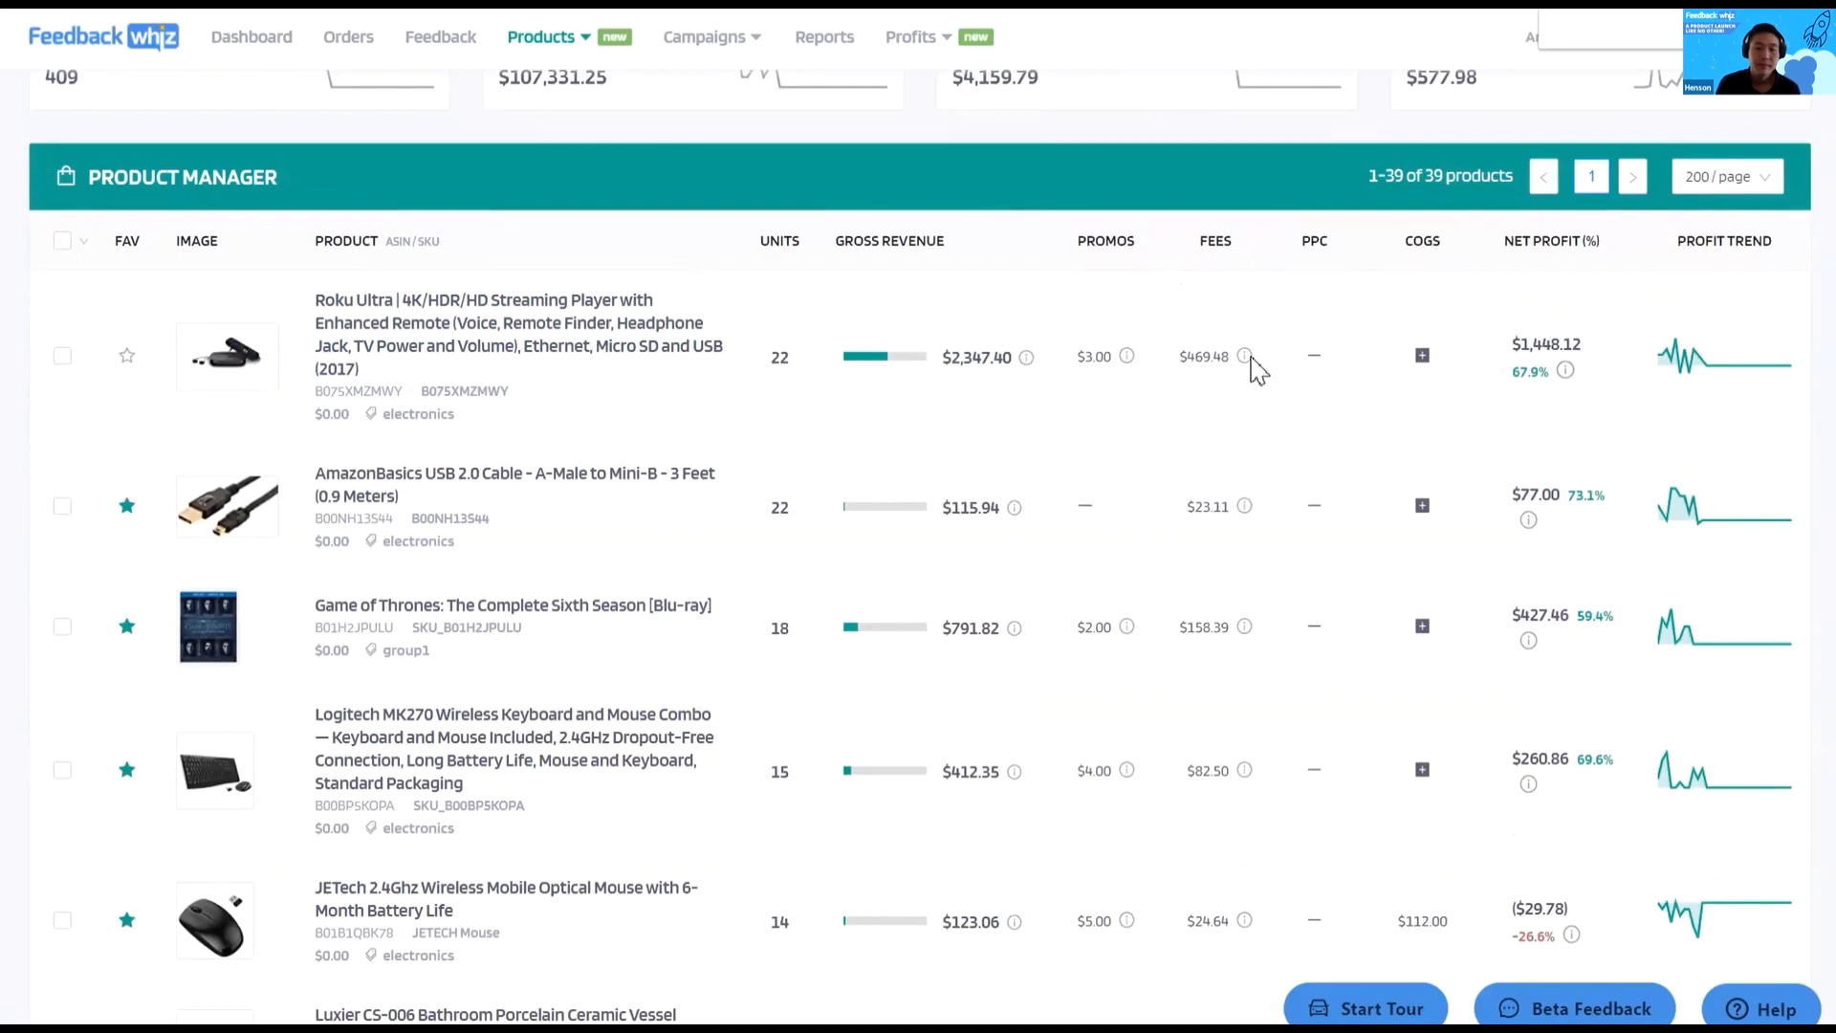
scroll(1256, 368, "up", 2)
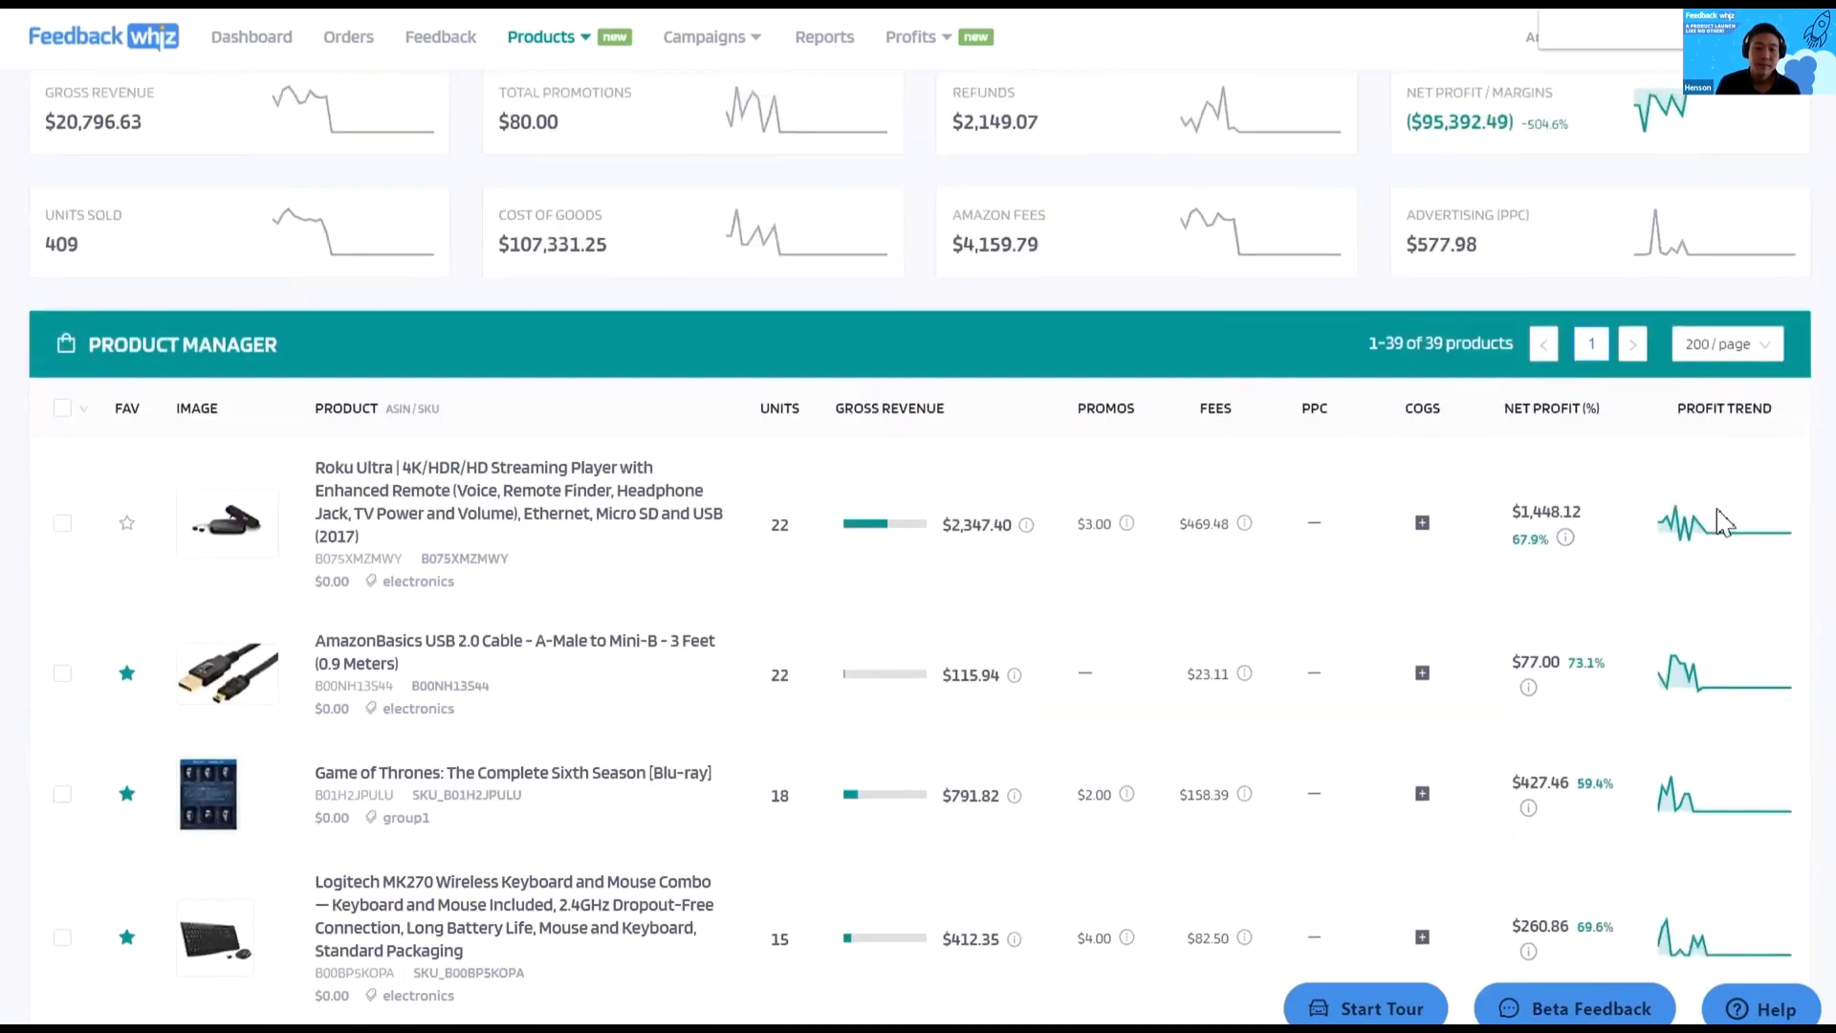
left_click(1721, 523)
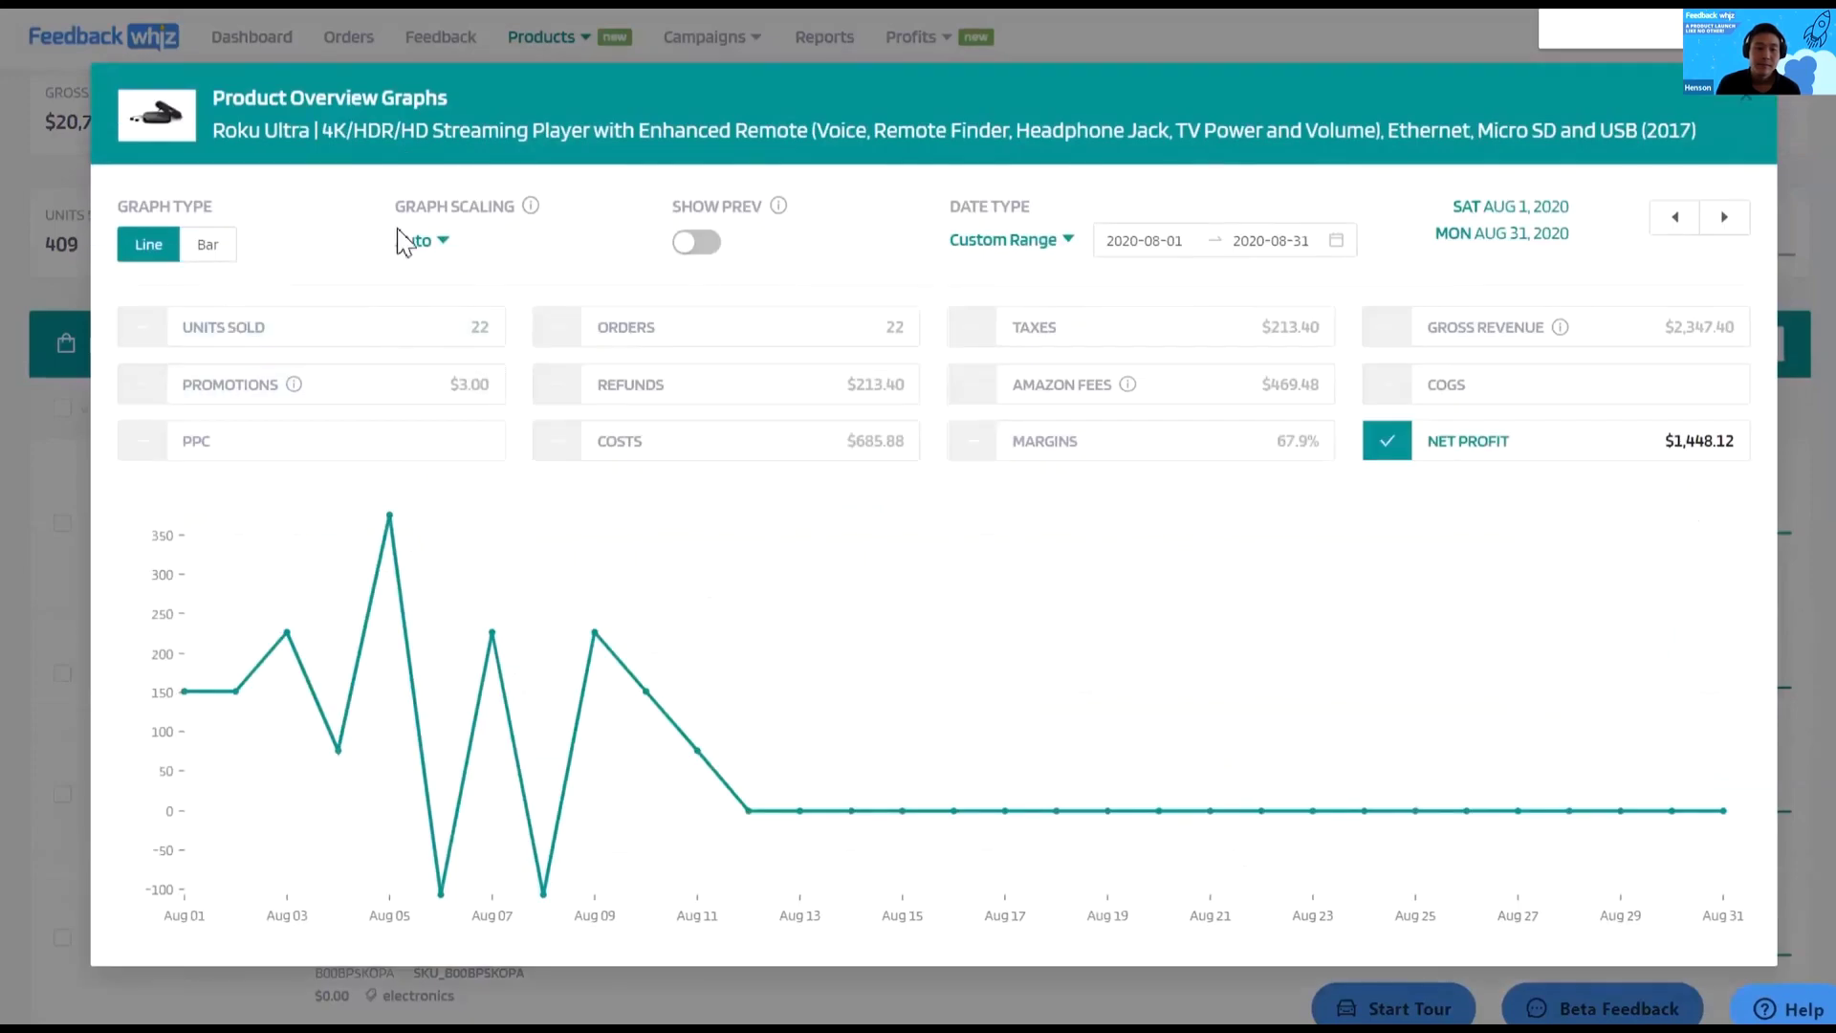
Compare the Roku Ultra's orders with its net profit as a bar graph, briefly showing the previous period, and close the graphs.
left_click(207, 245)
left_click(697, 242)
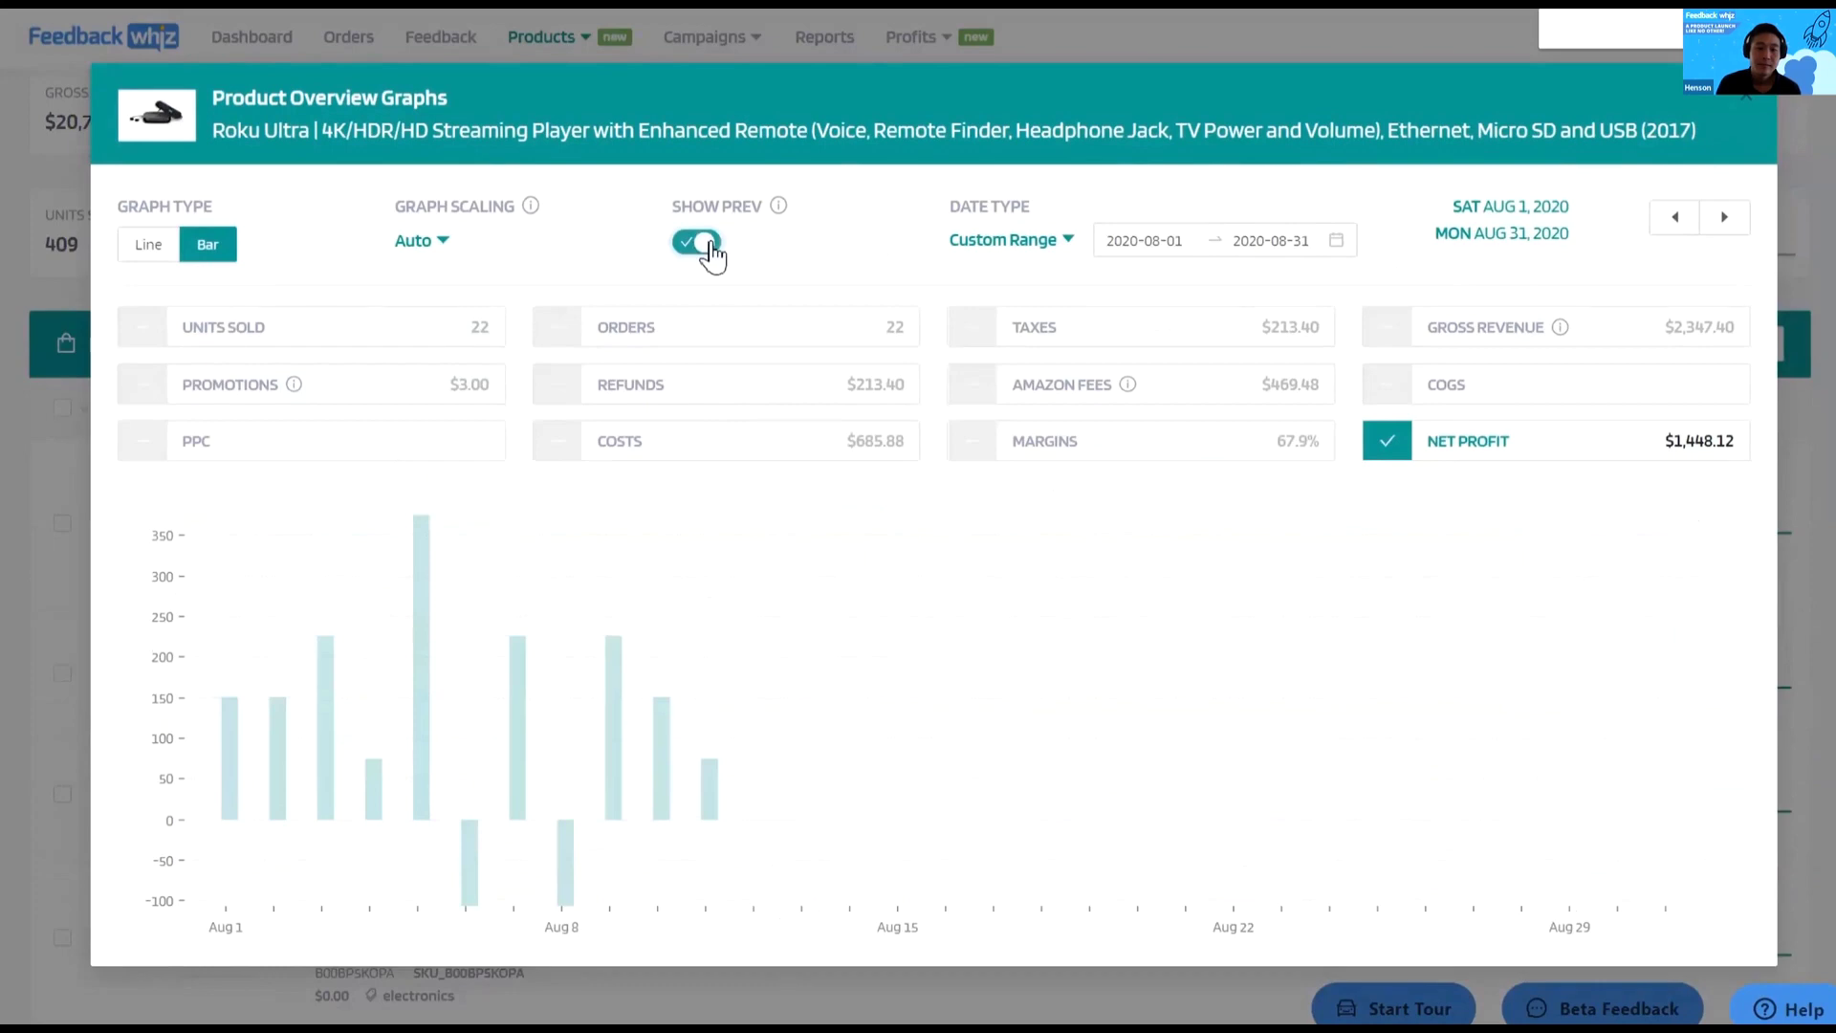
left_click(556, 326)
left_click(703, 245)
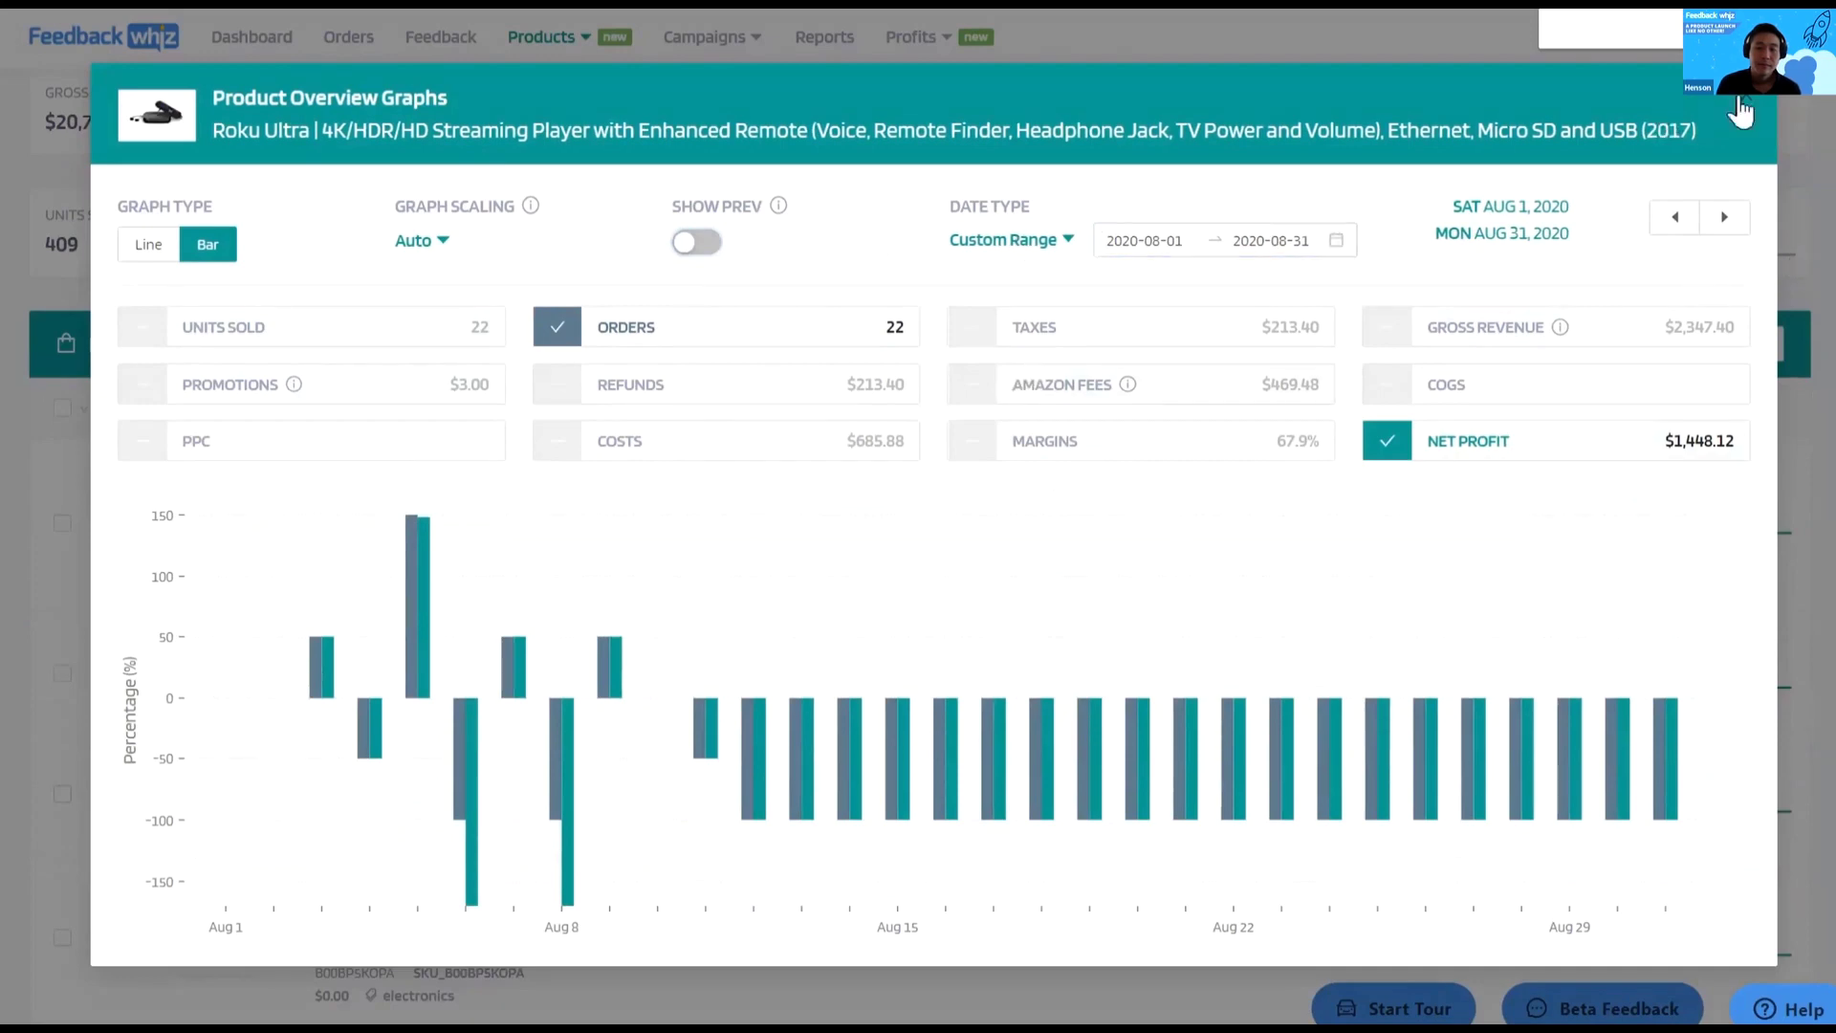
left_click(1599, 970)
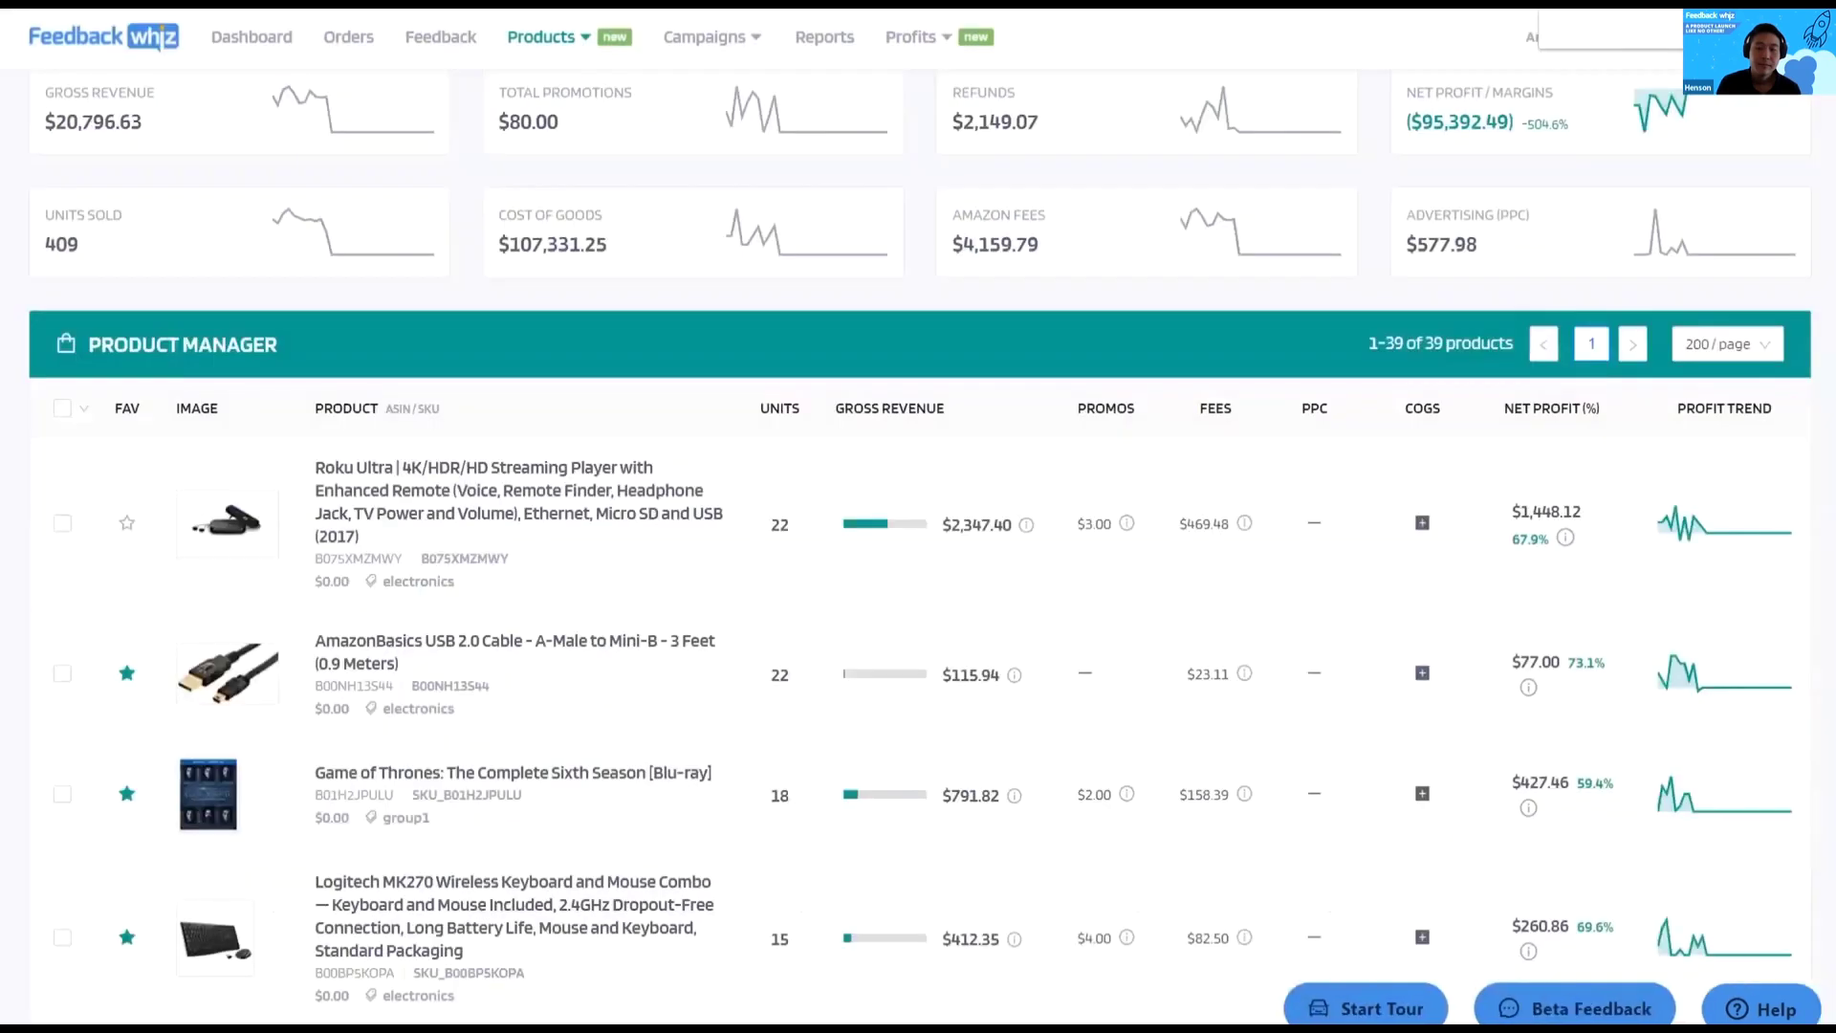
Examine the Roku Ultra's net profit breakdown and the type, name and amount fields of its cost-of-goods form without adding an entry.
mouse_move(1578, 716)
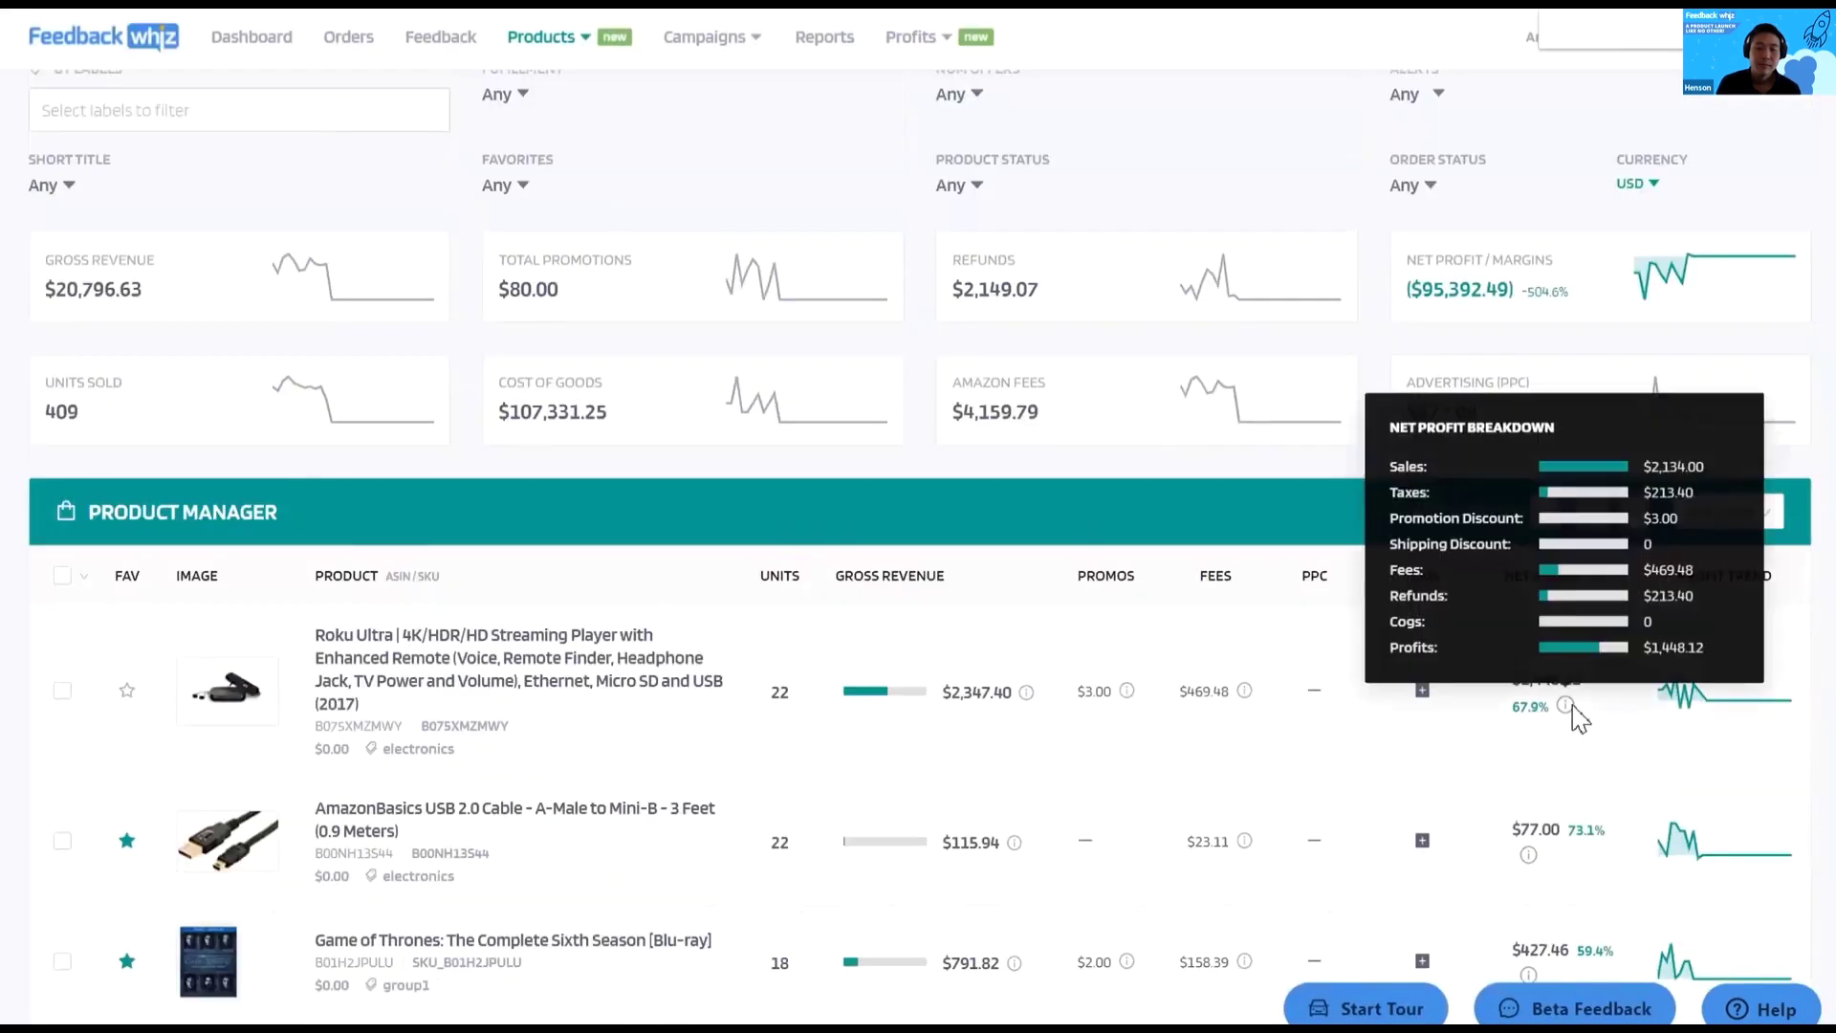
left_click(1423, 690)
left_click(1189, 466)
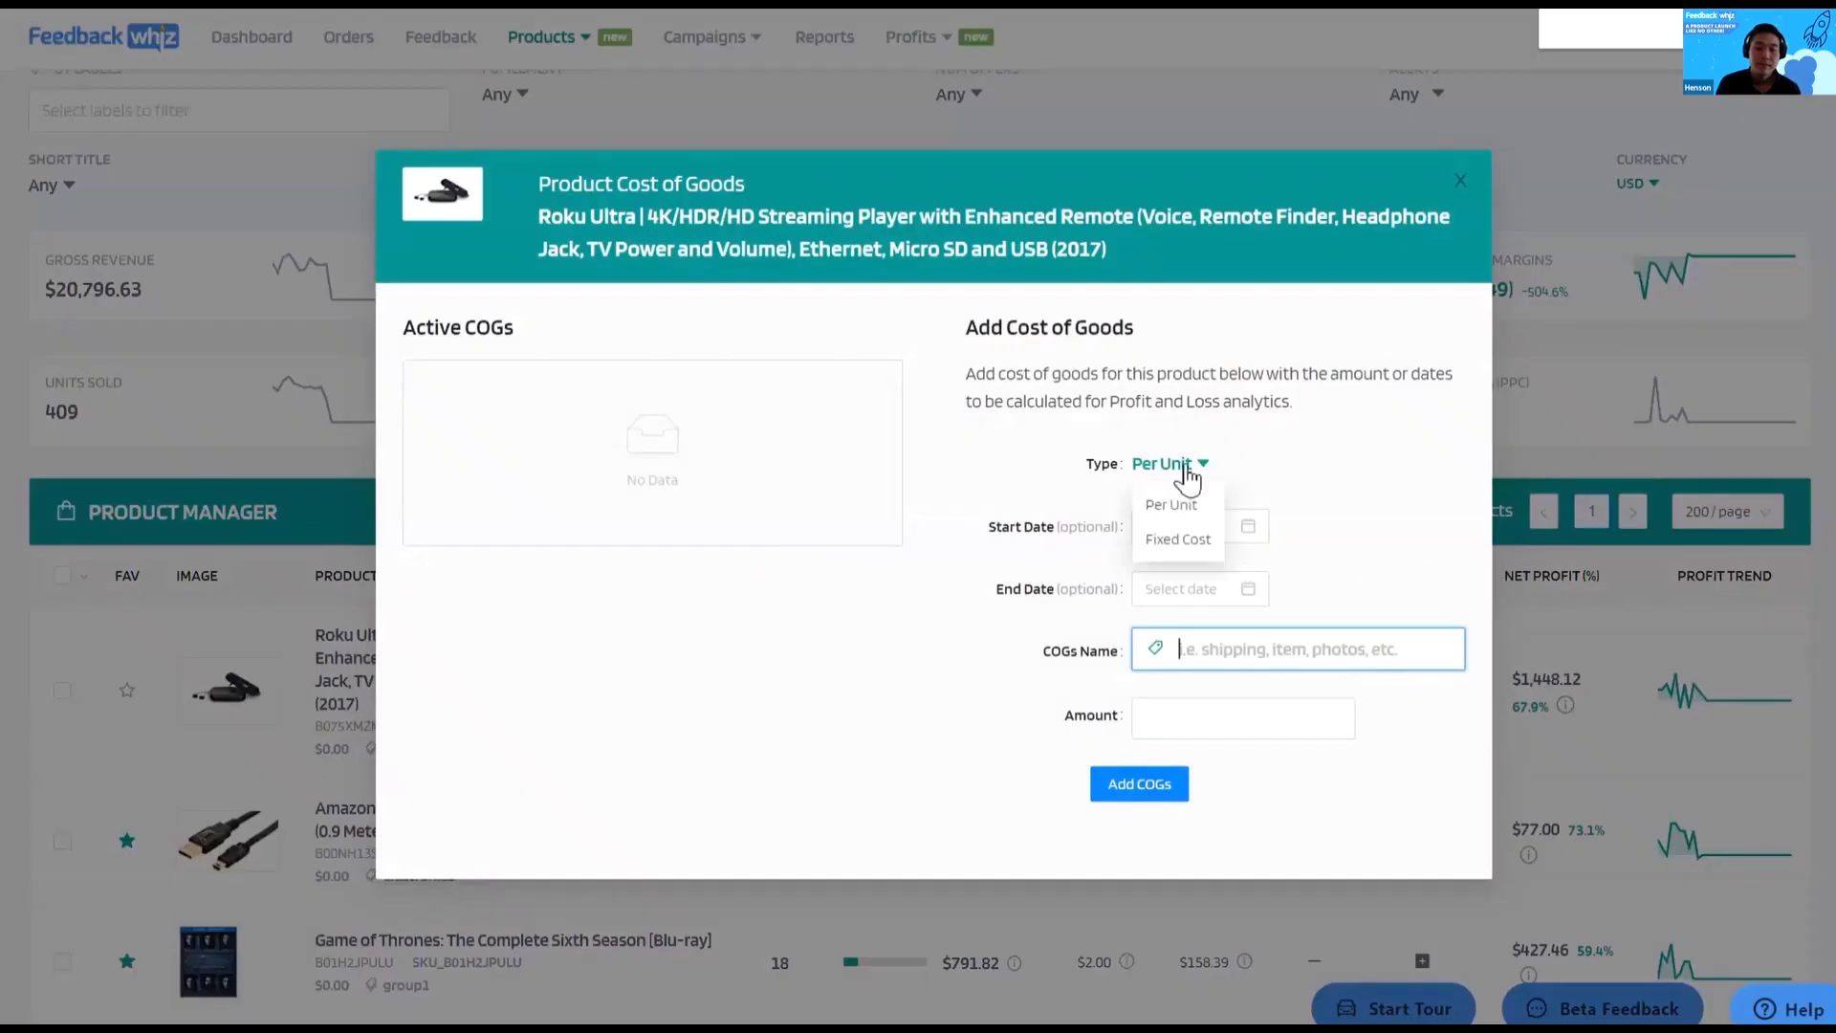
left_click(1283, 471)
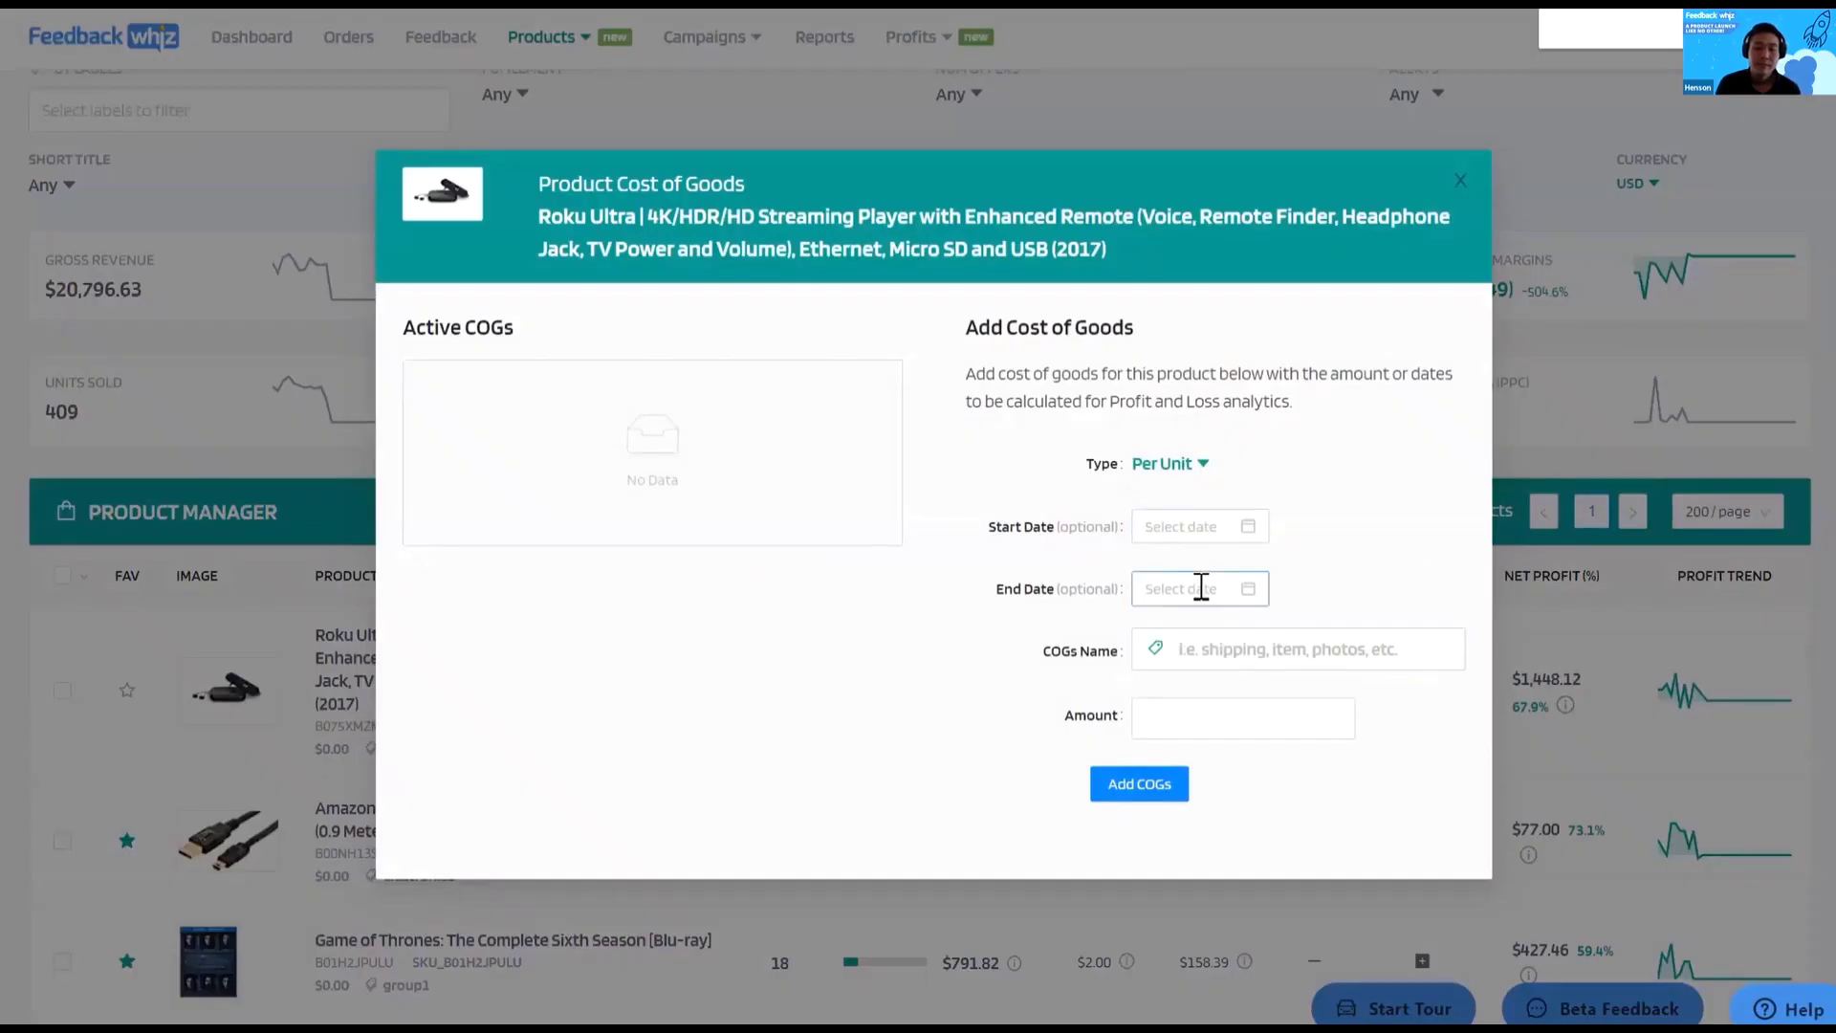
left_click(1227, 652)
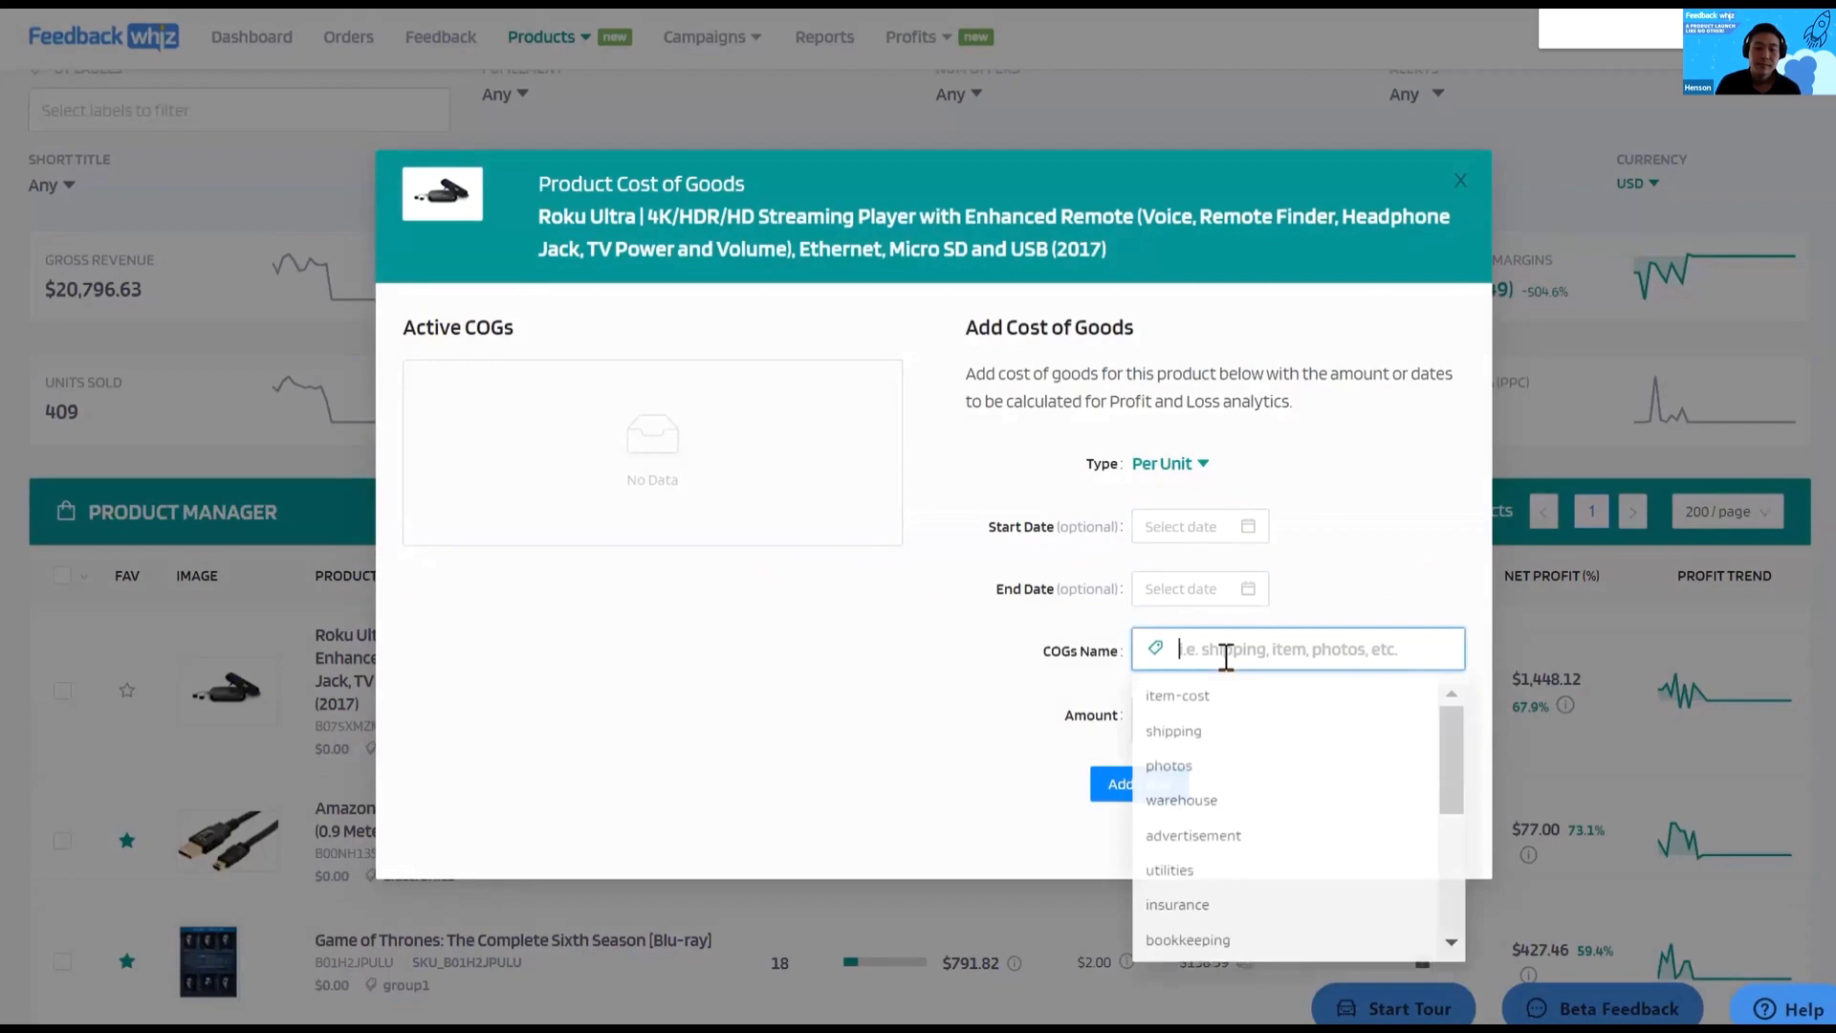
left_click(1232, 714)
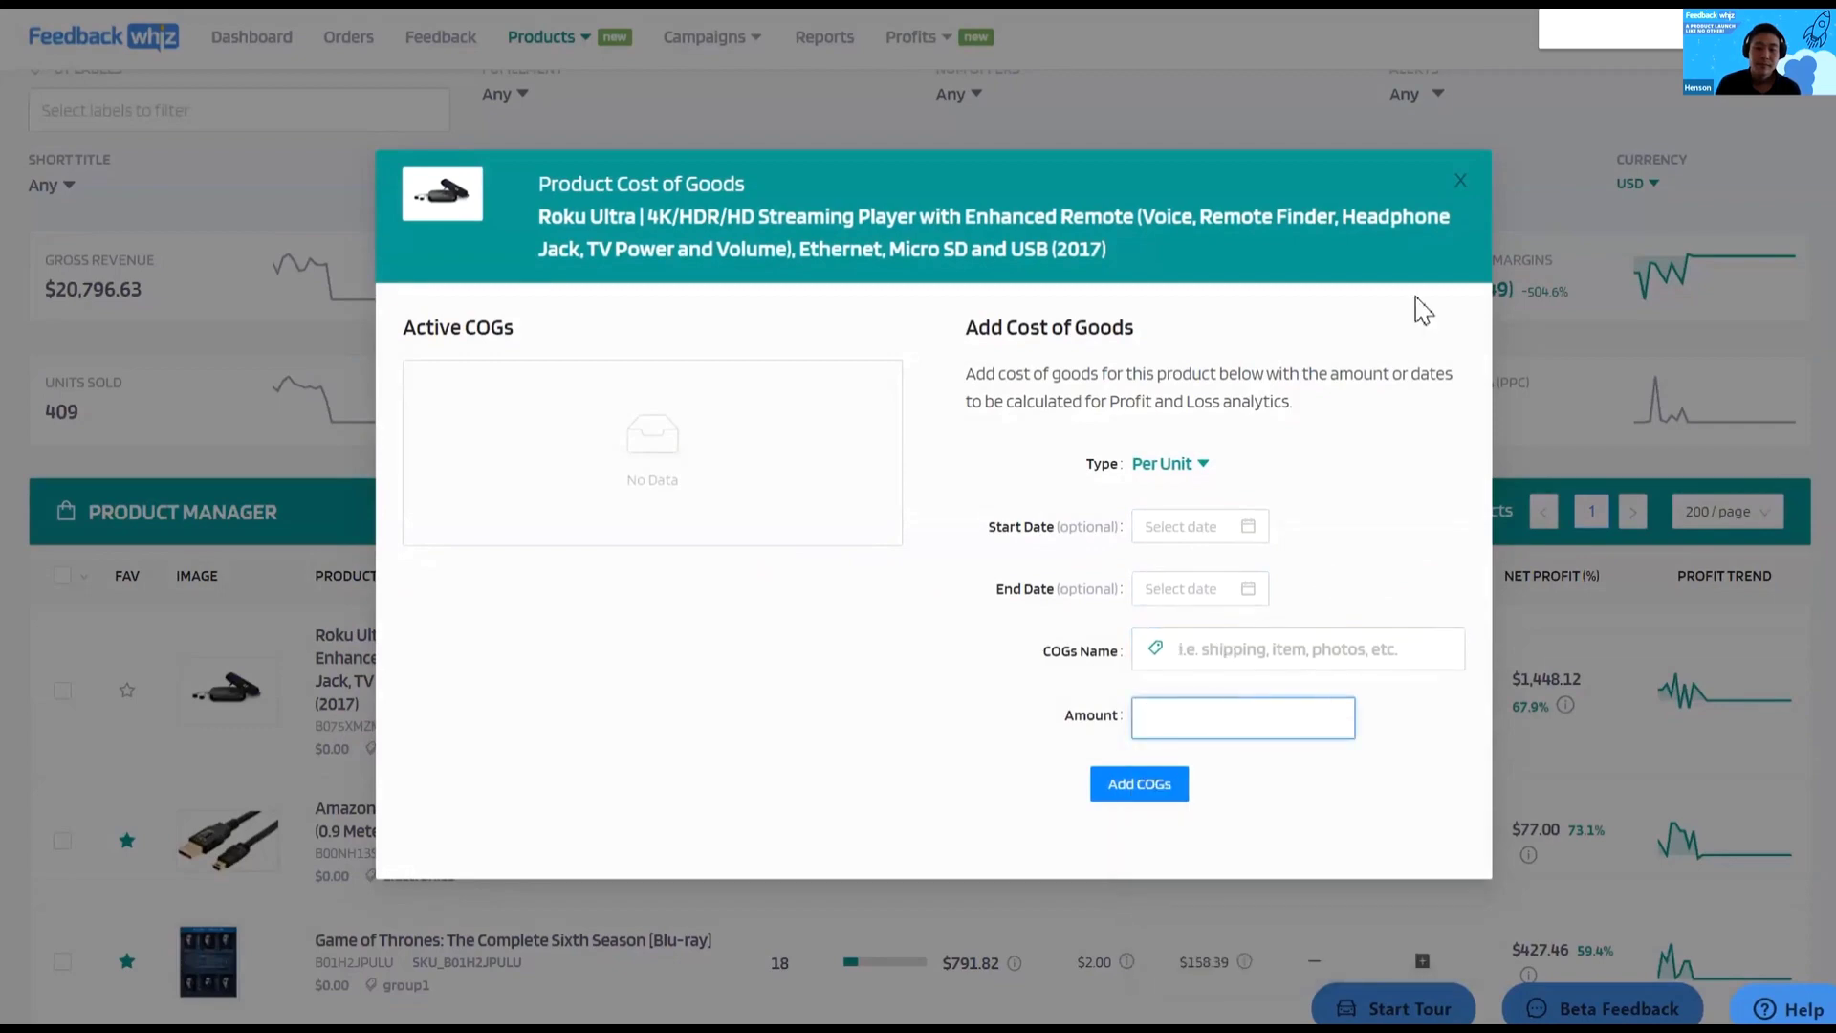
left_click(1461, 184)
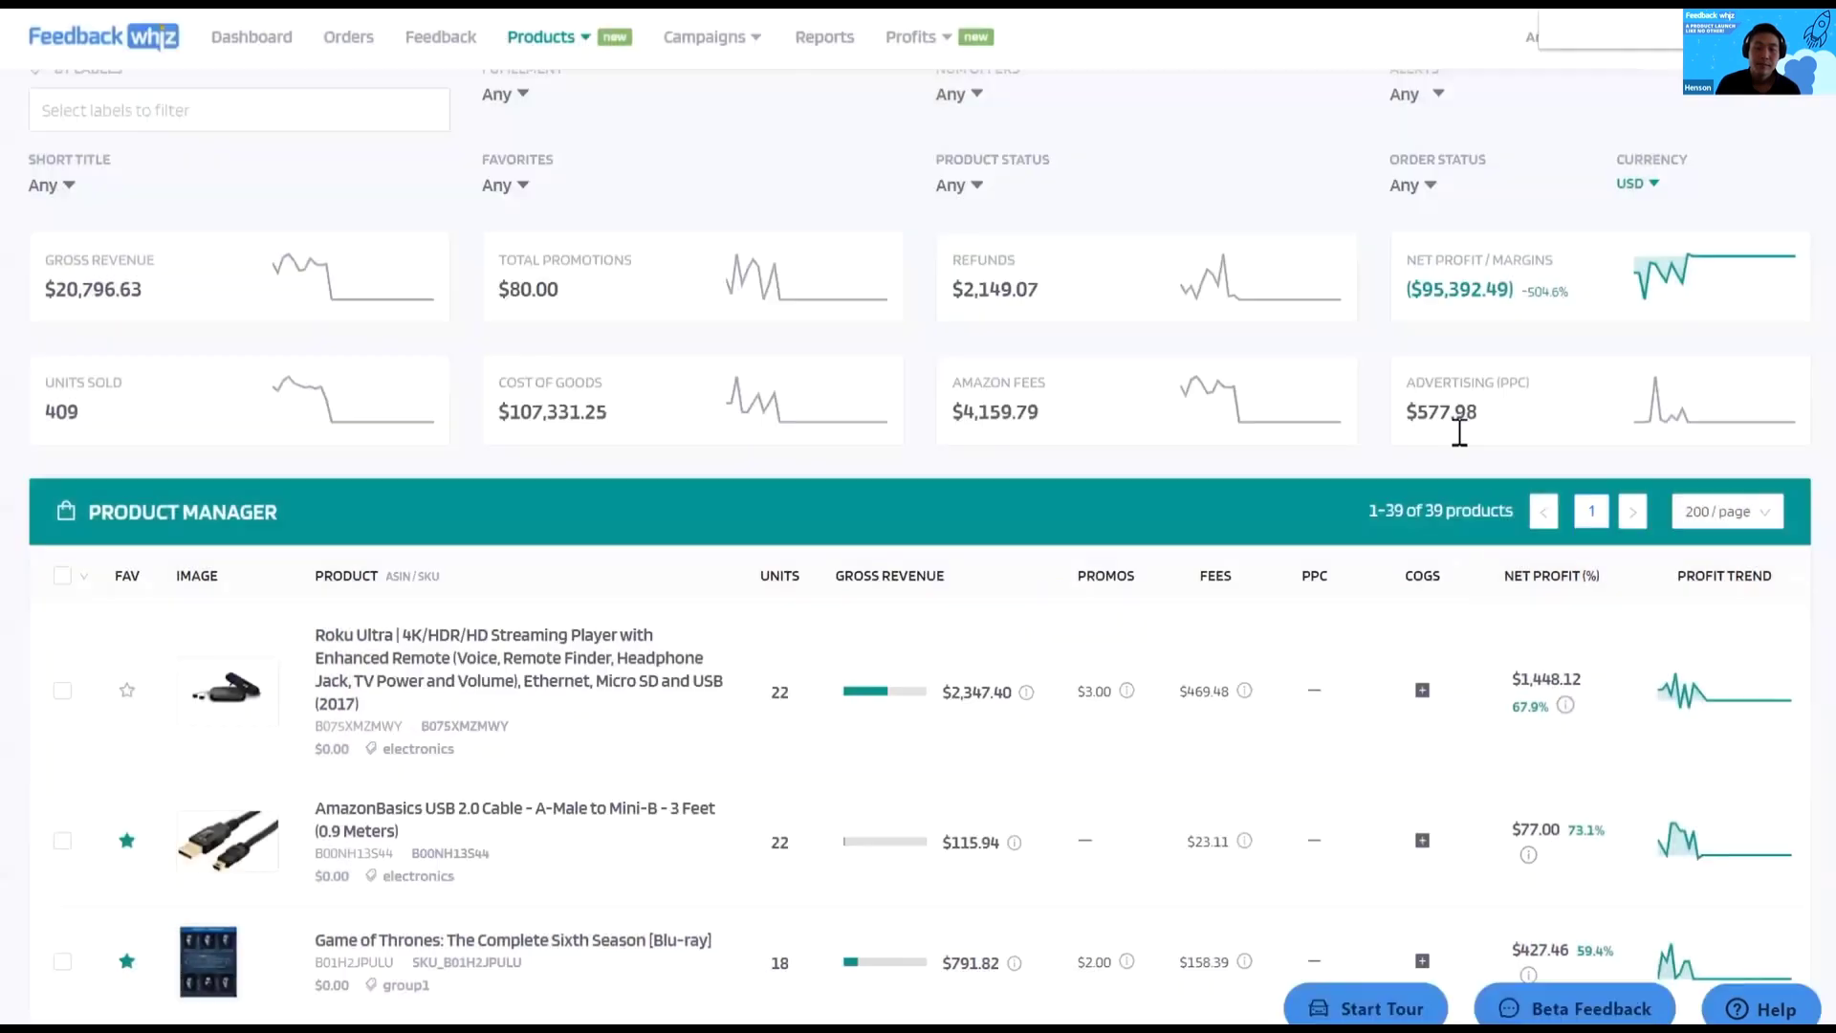
Open the Profits dashboard and review its revenue, cost, promotion, expense and Amazon fee breakdowns.
scroll(1366, 645, "down", 5)
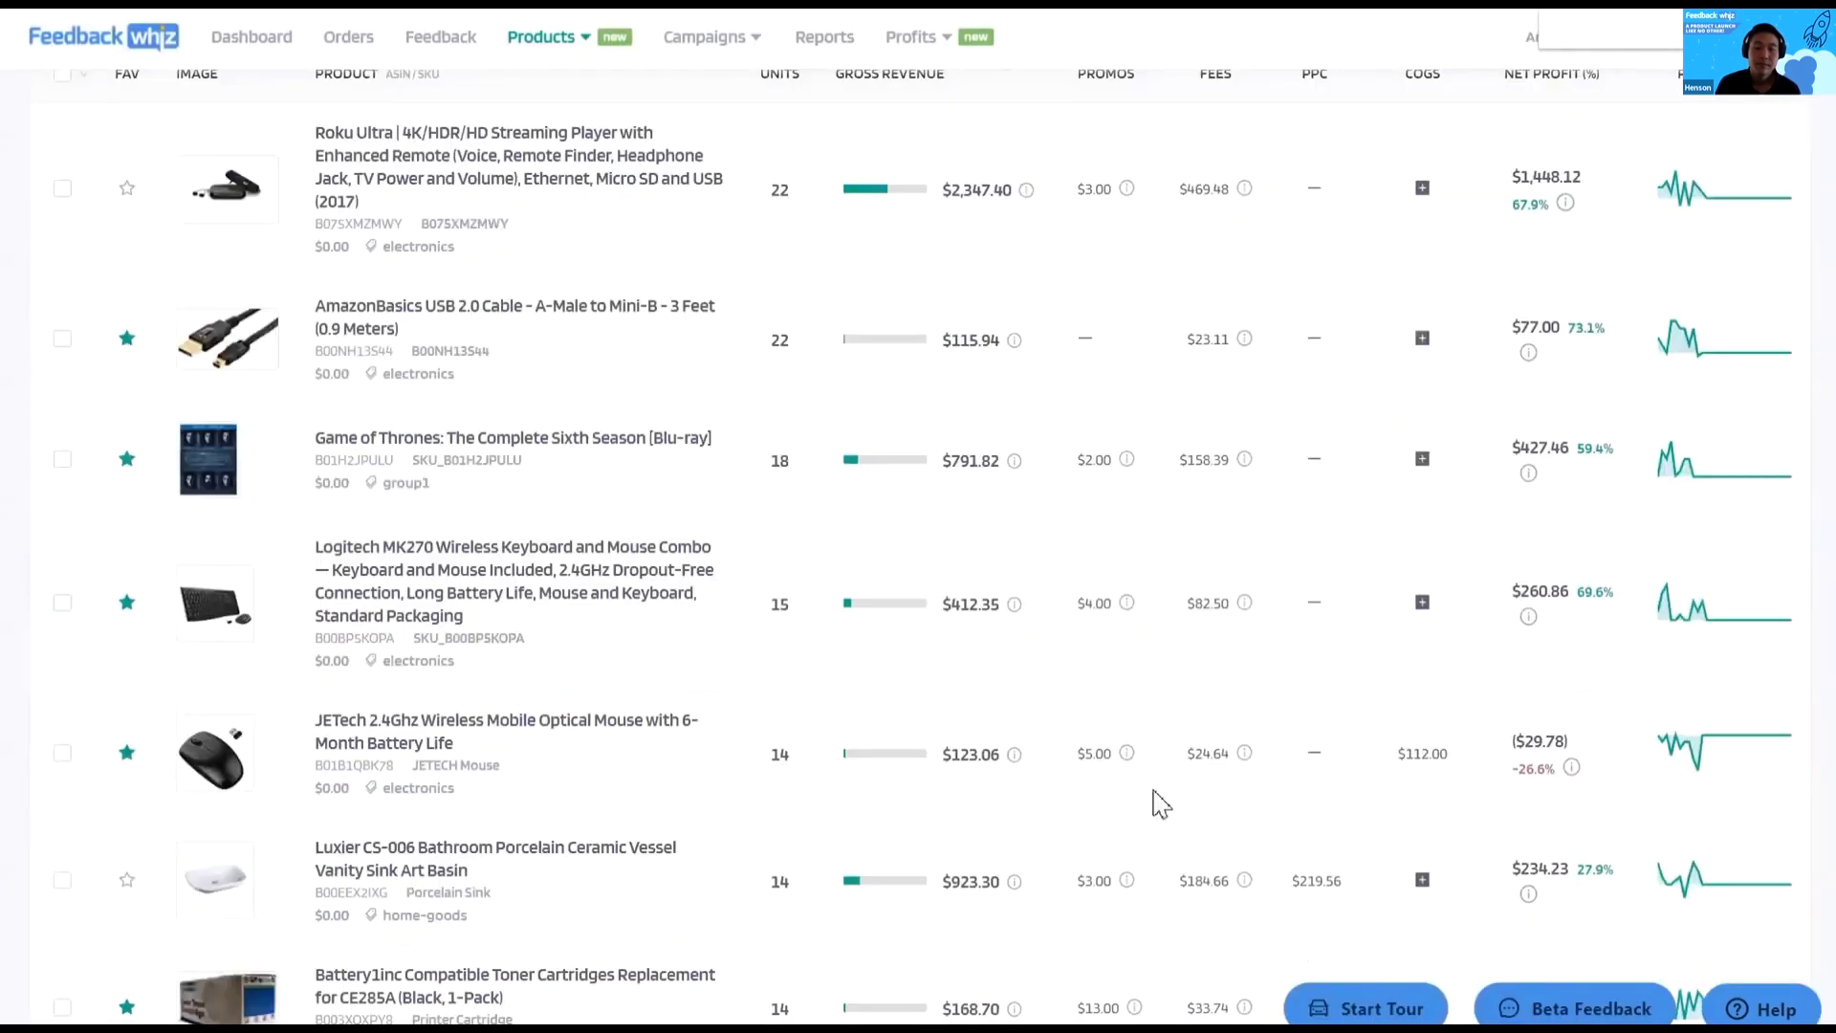
scroll(1506, 780, "up", 3)
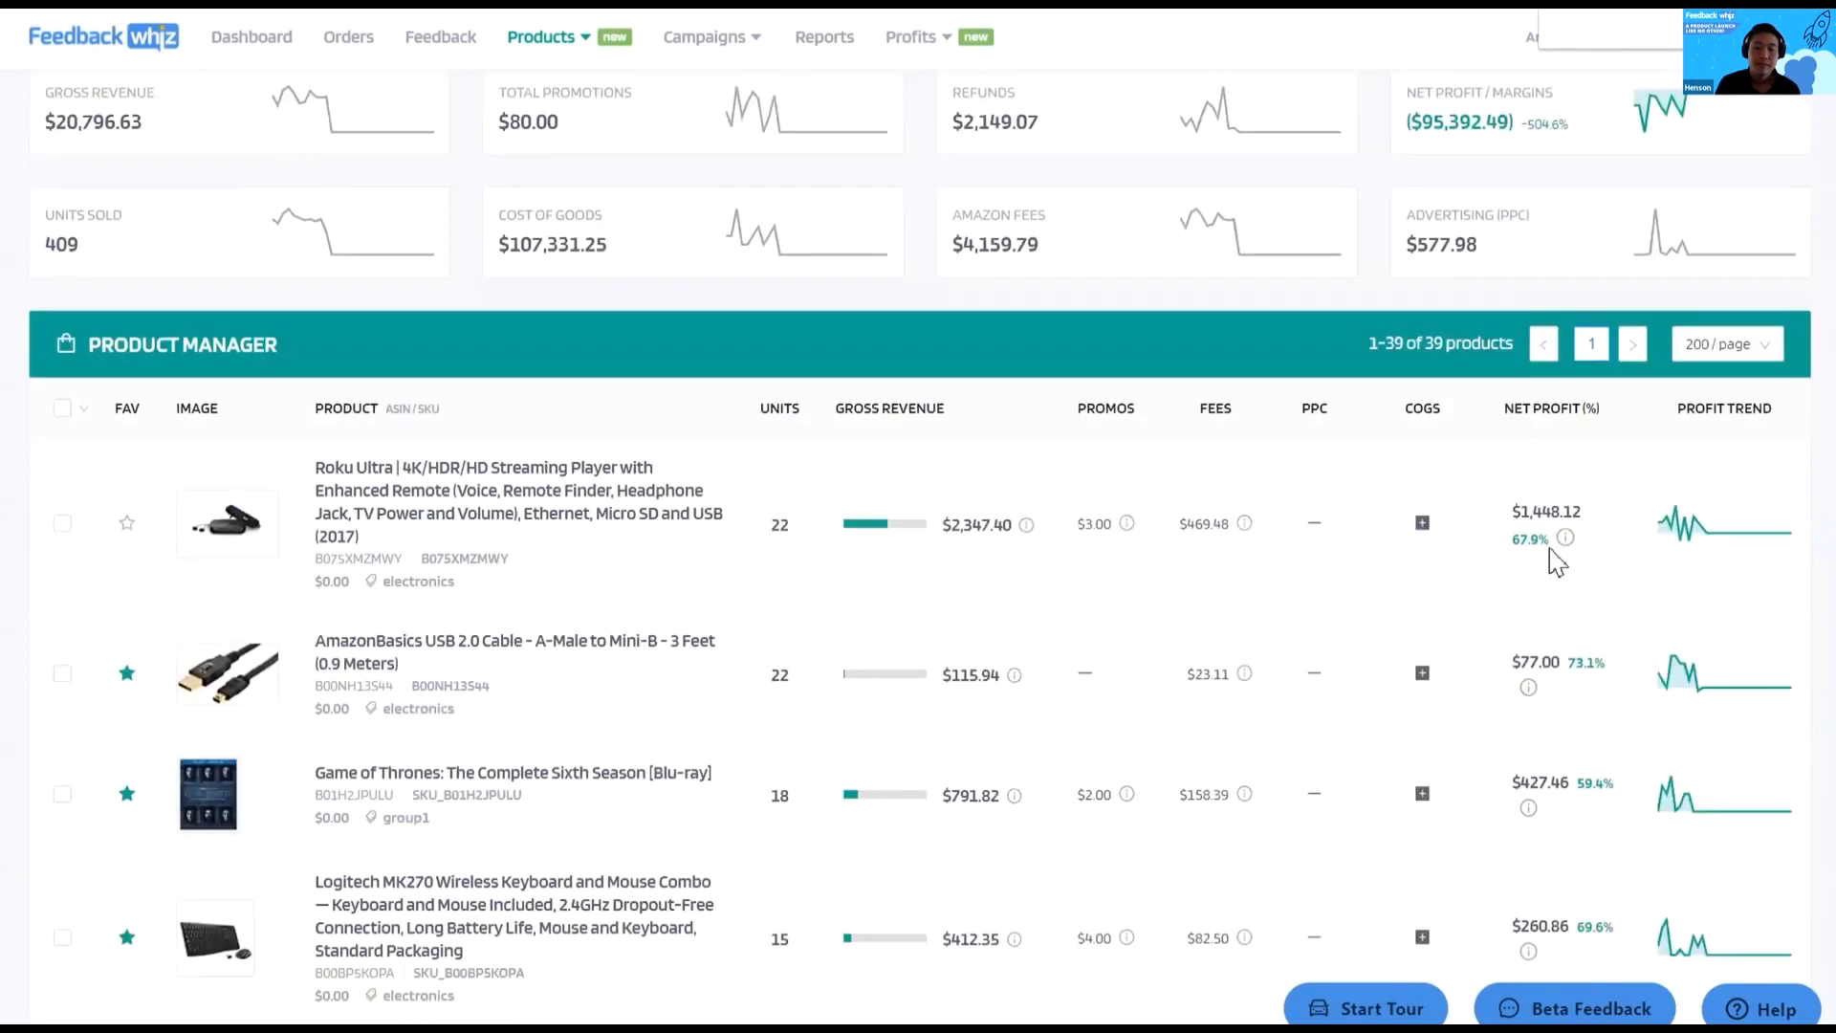
scroll(1569, 460, "up", 3)
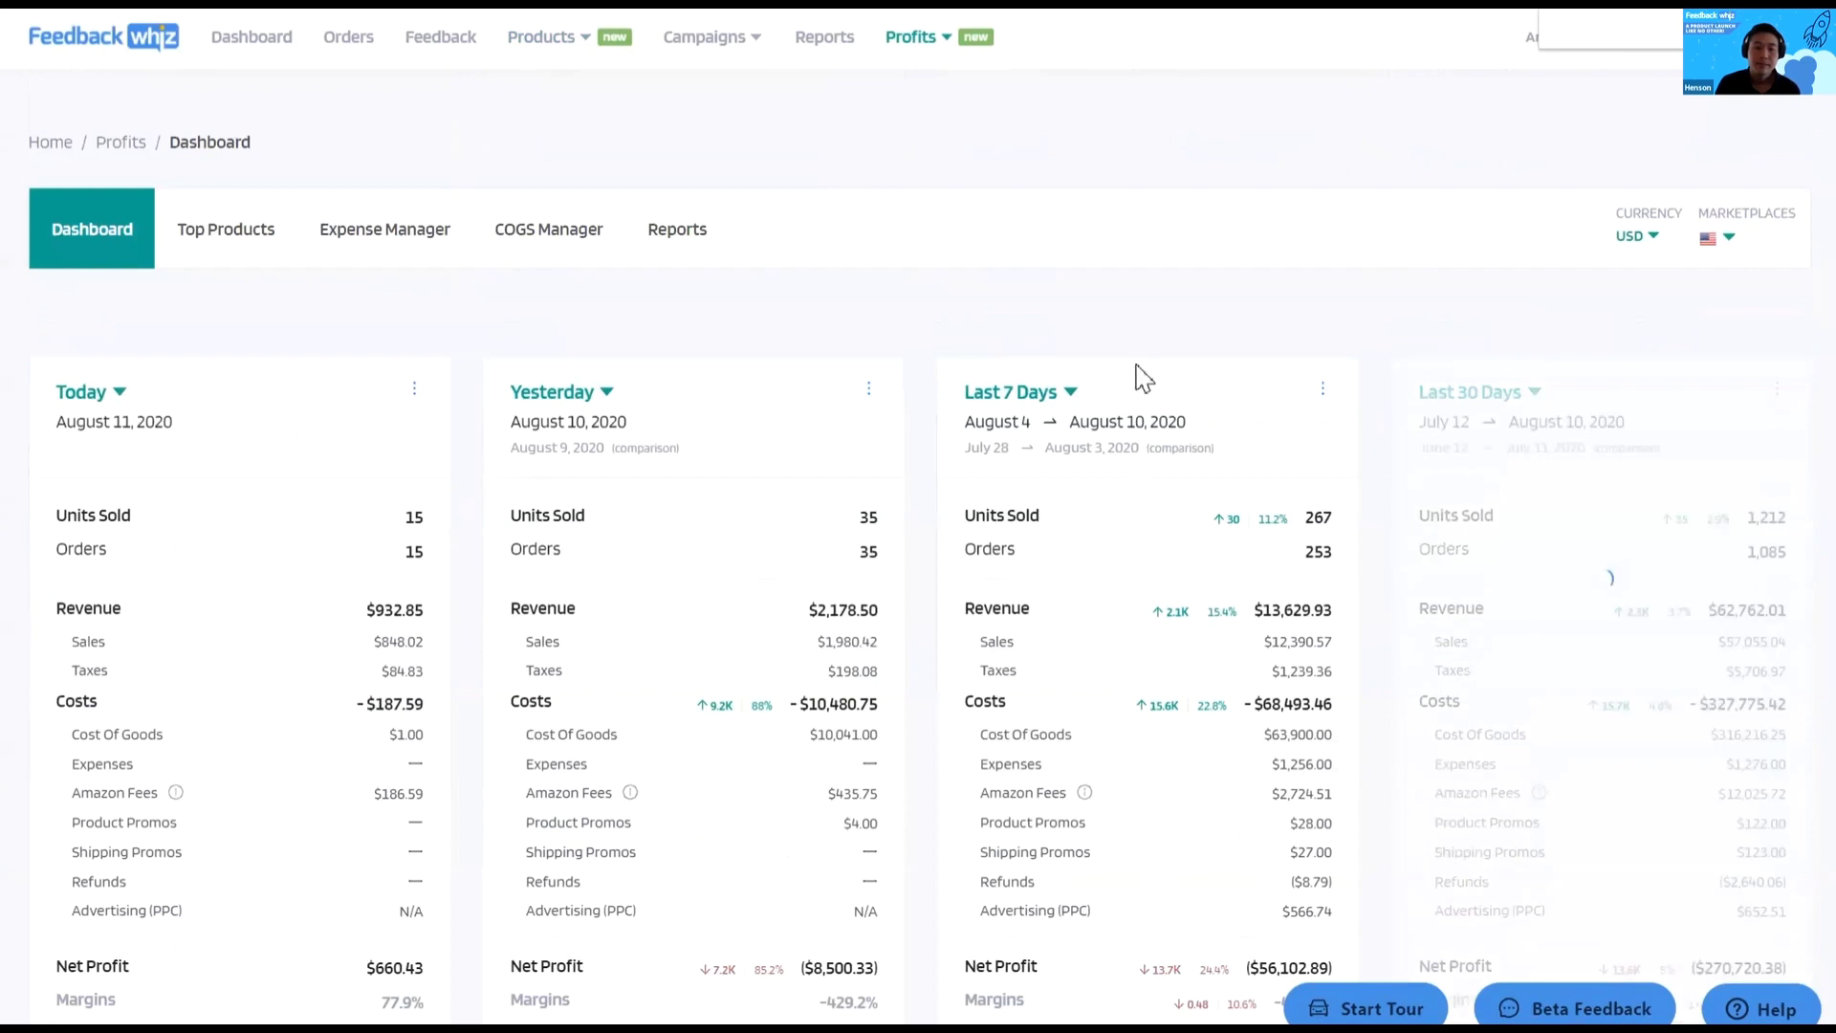
mouse_move(931, 59)
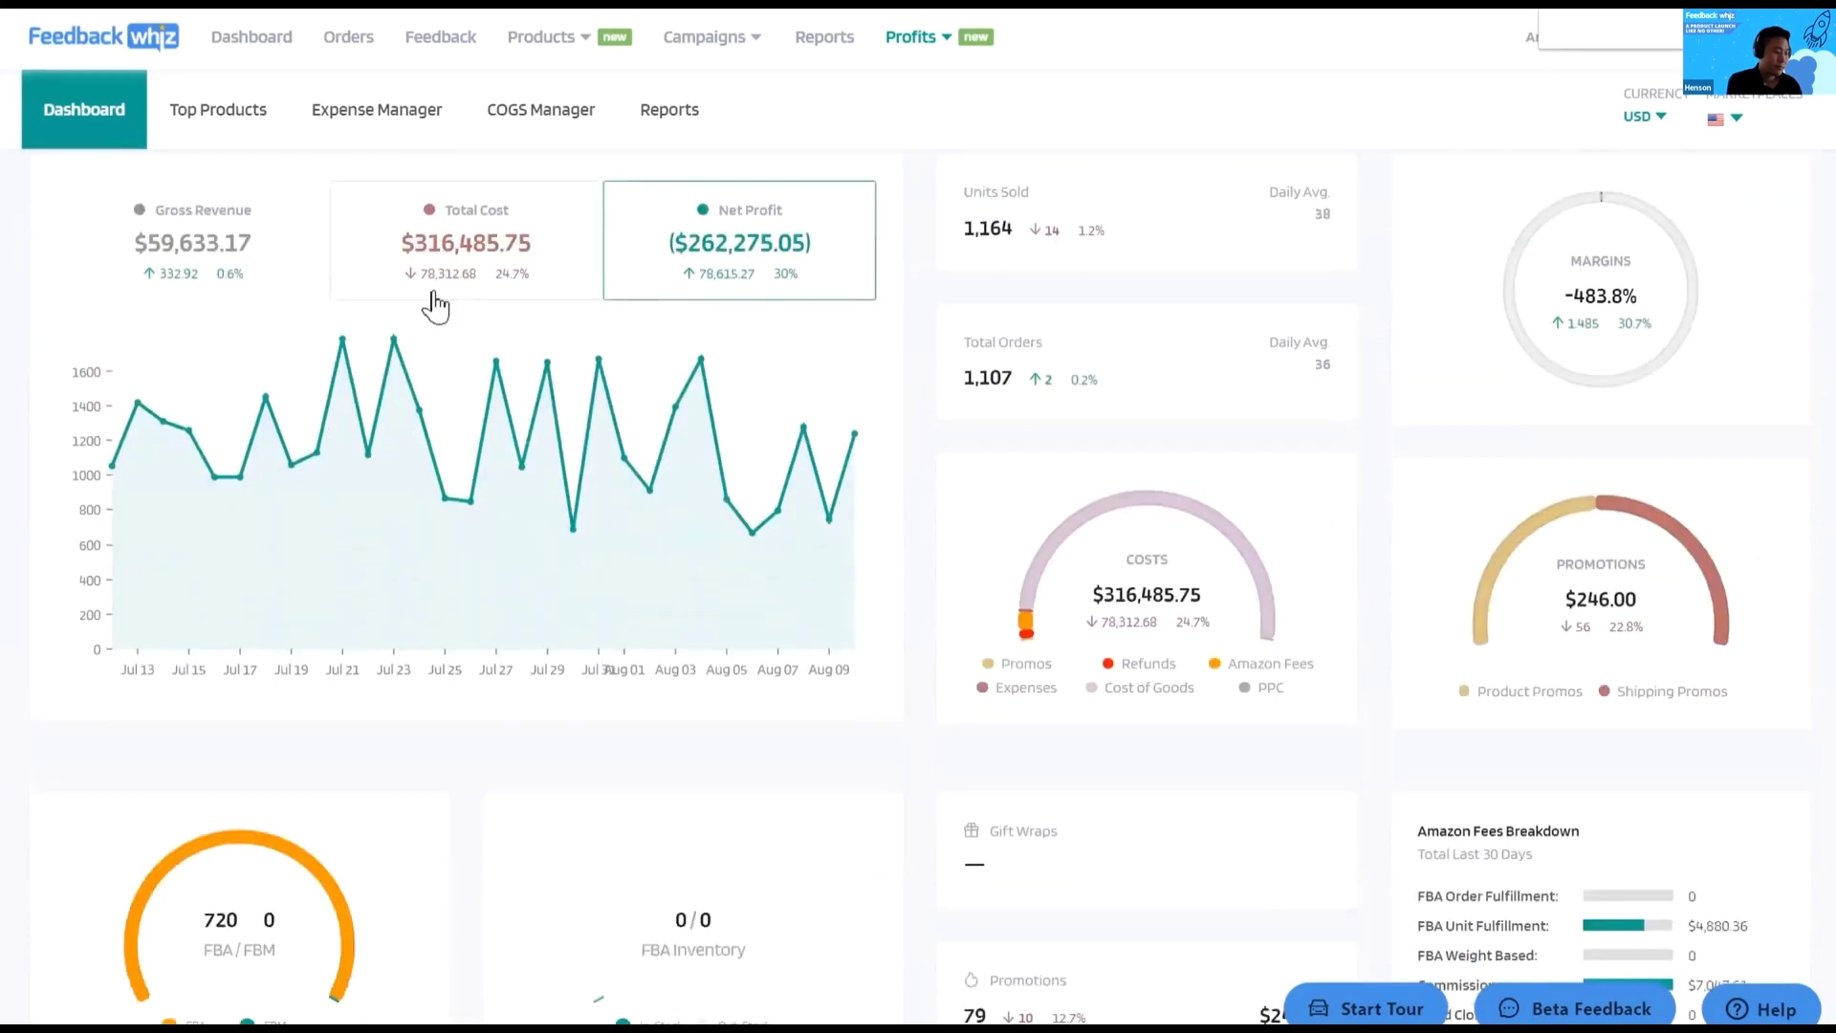
scroll(848, 573, "down", 2)
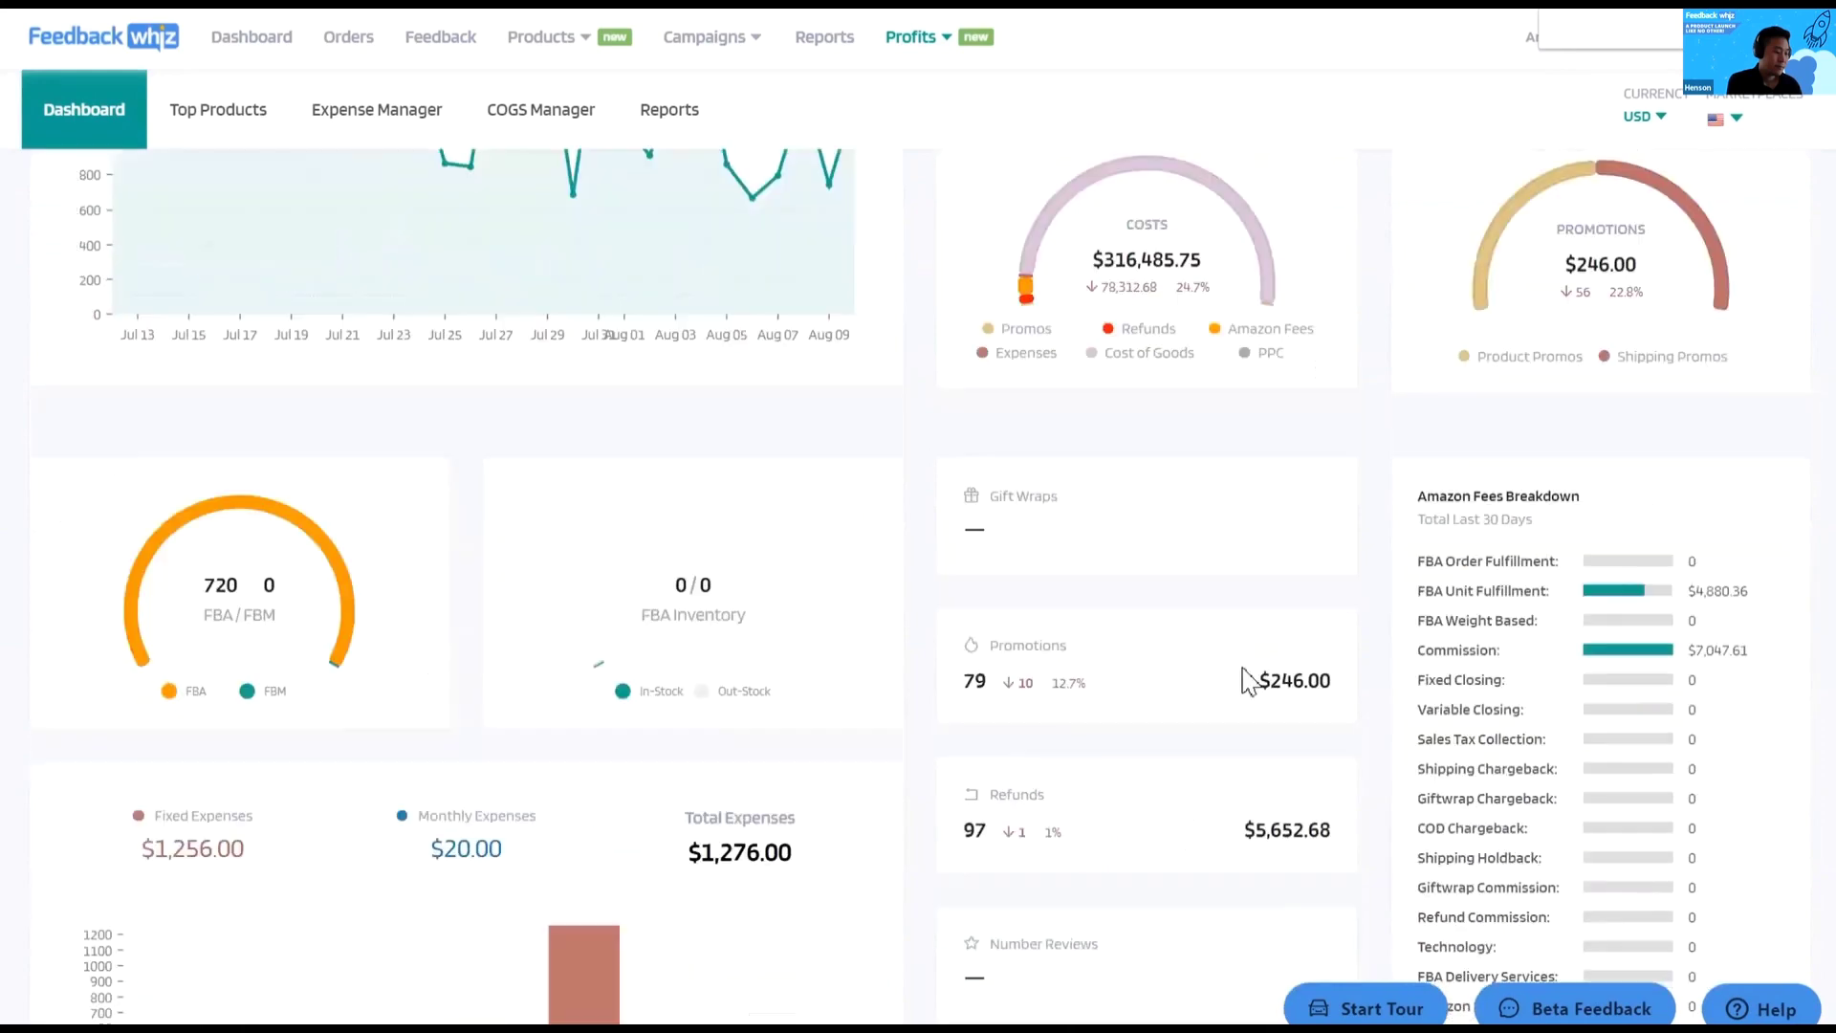
scroll(1244, 681, "down", 2)
scroll(1444, 550, "down", 3)
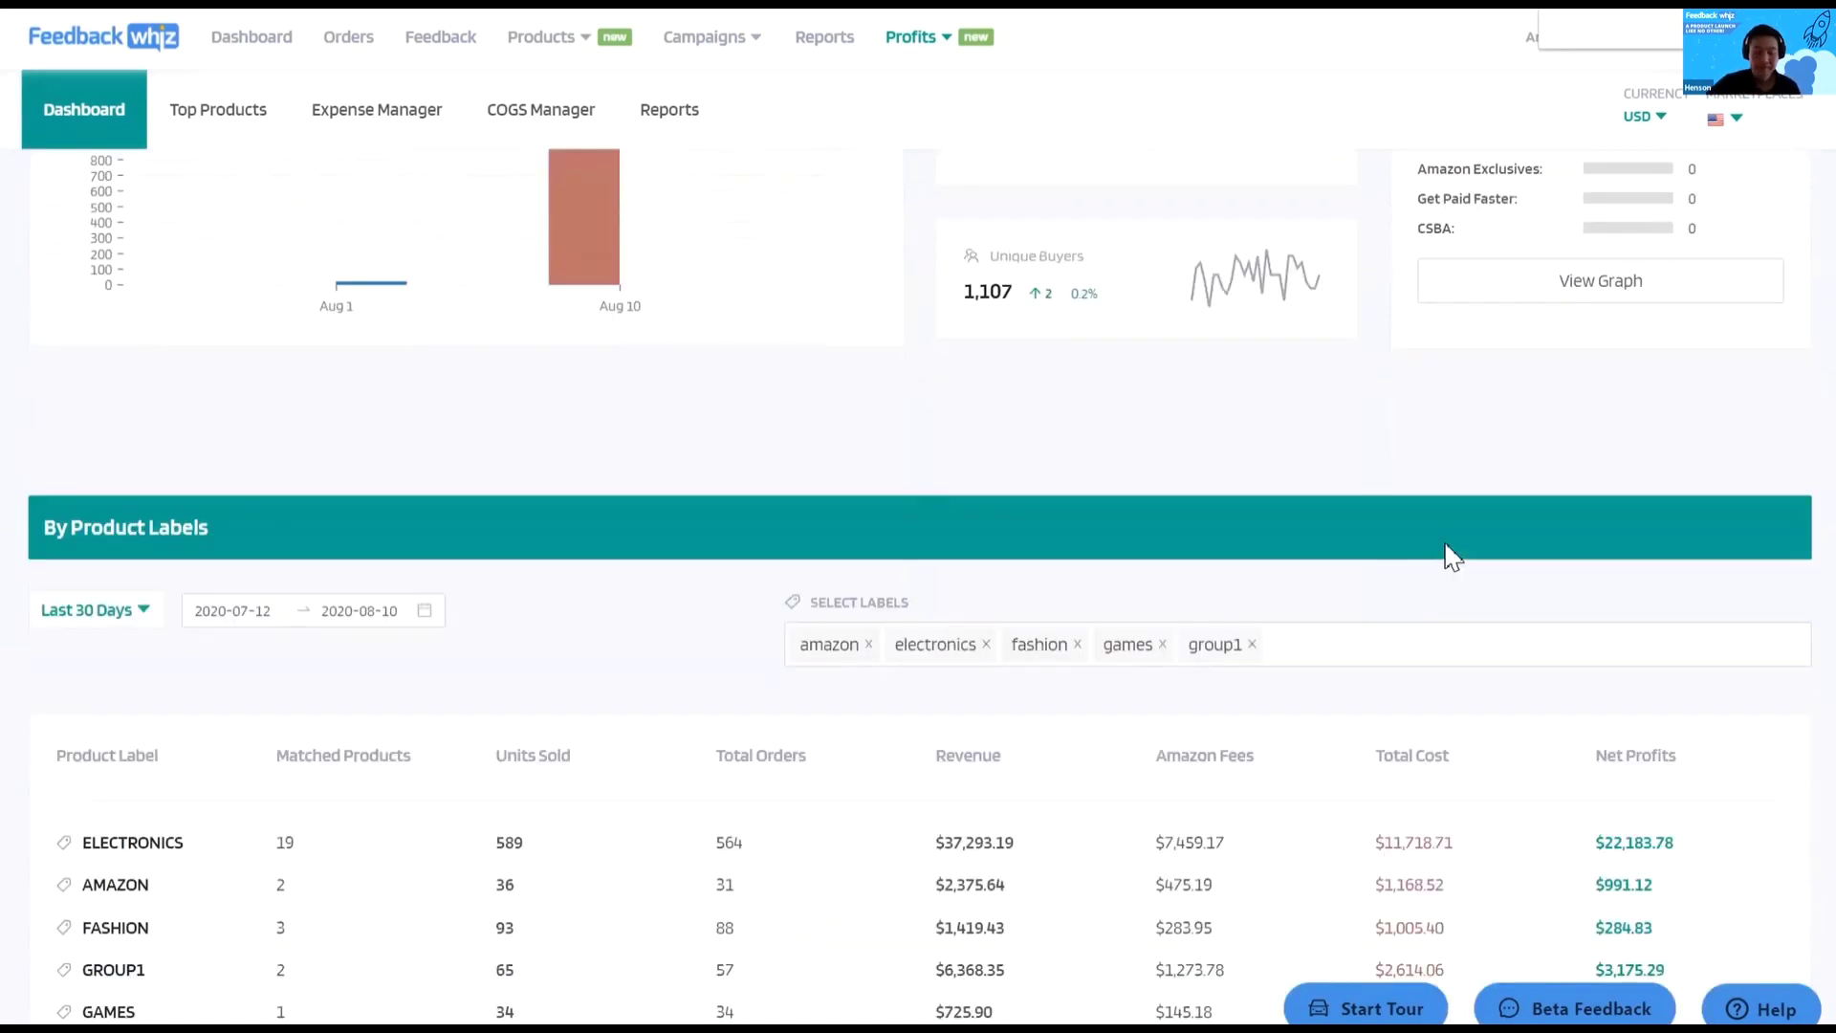
Limit the By Product Labels comparison to the electronics, fashion and tablet labels.
scroll(1452, 557, "down", 1)
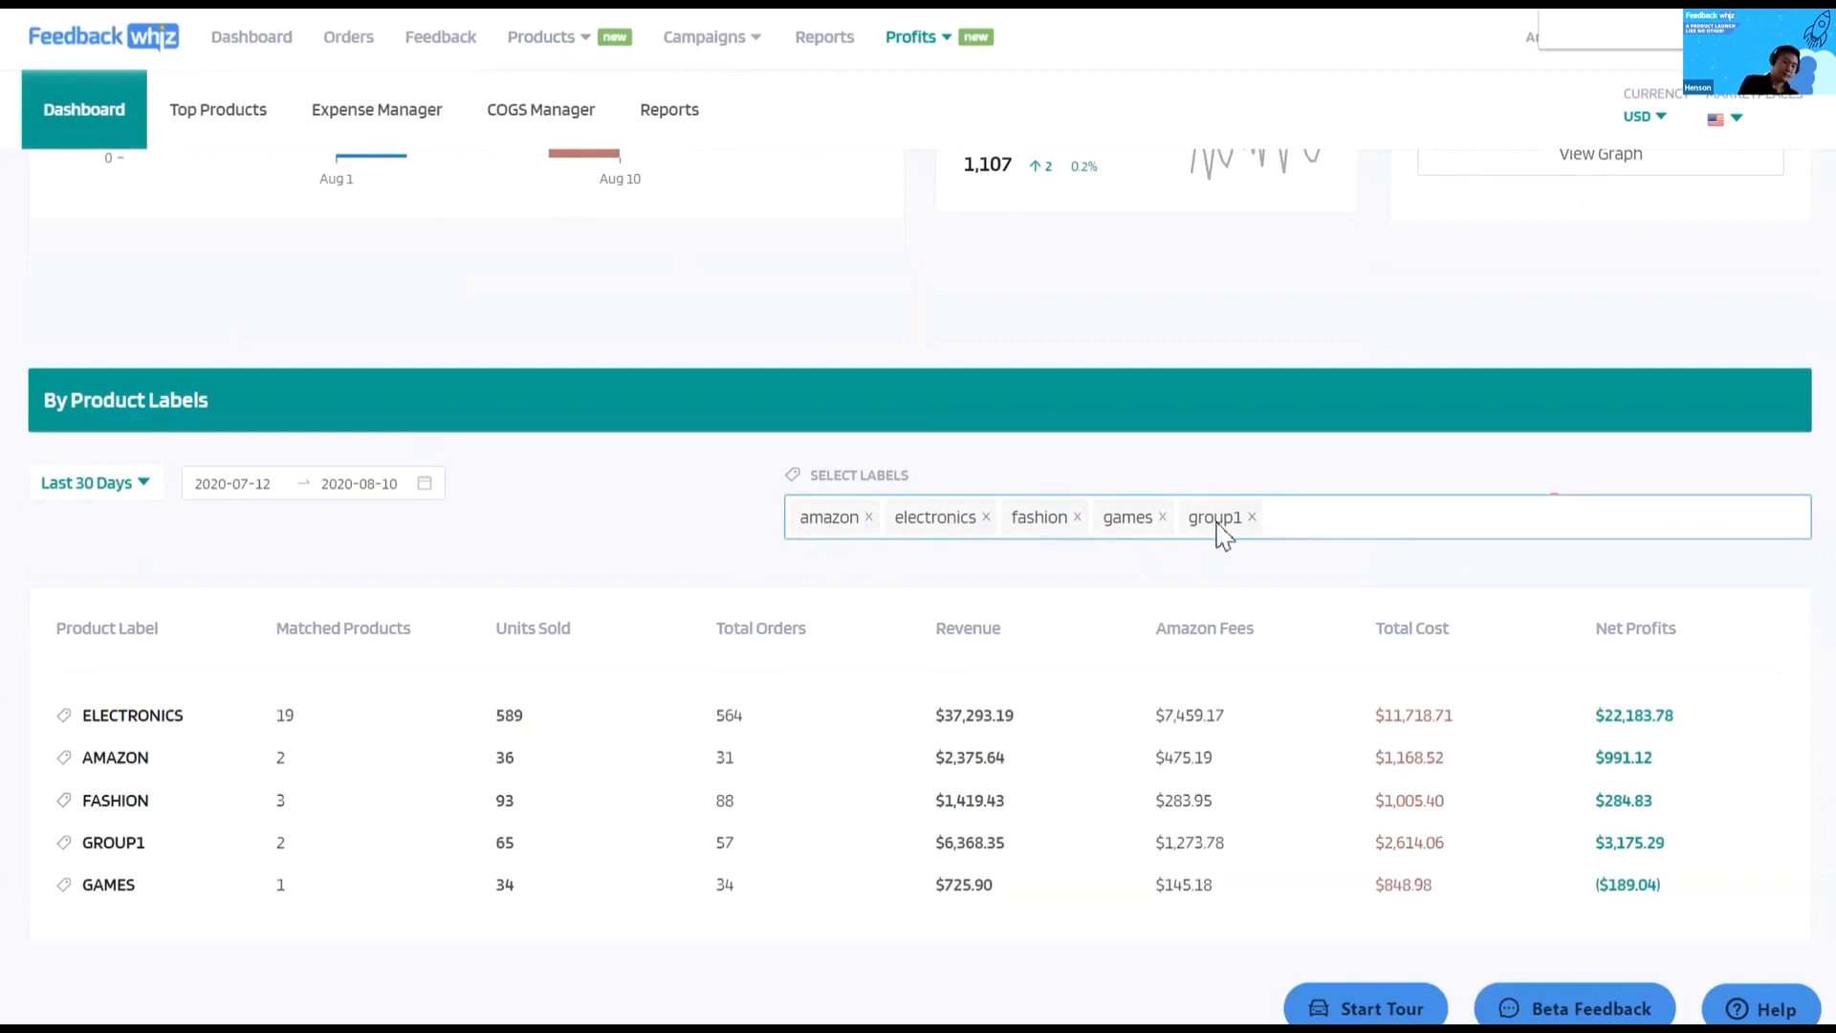
left_click(1252, 517)
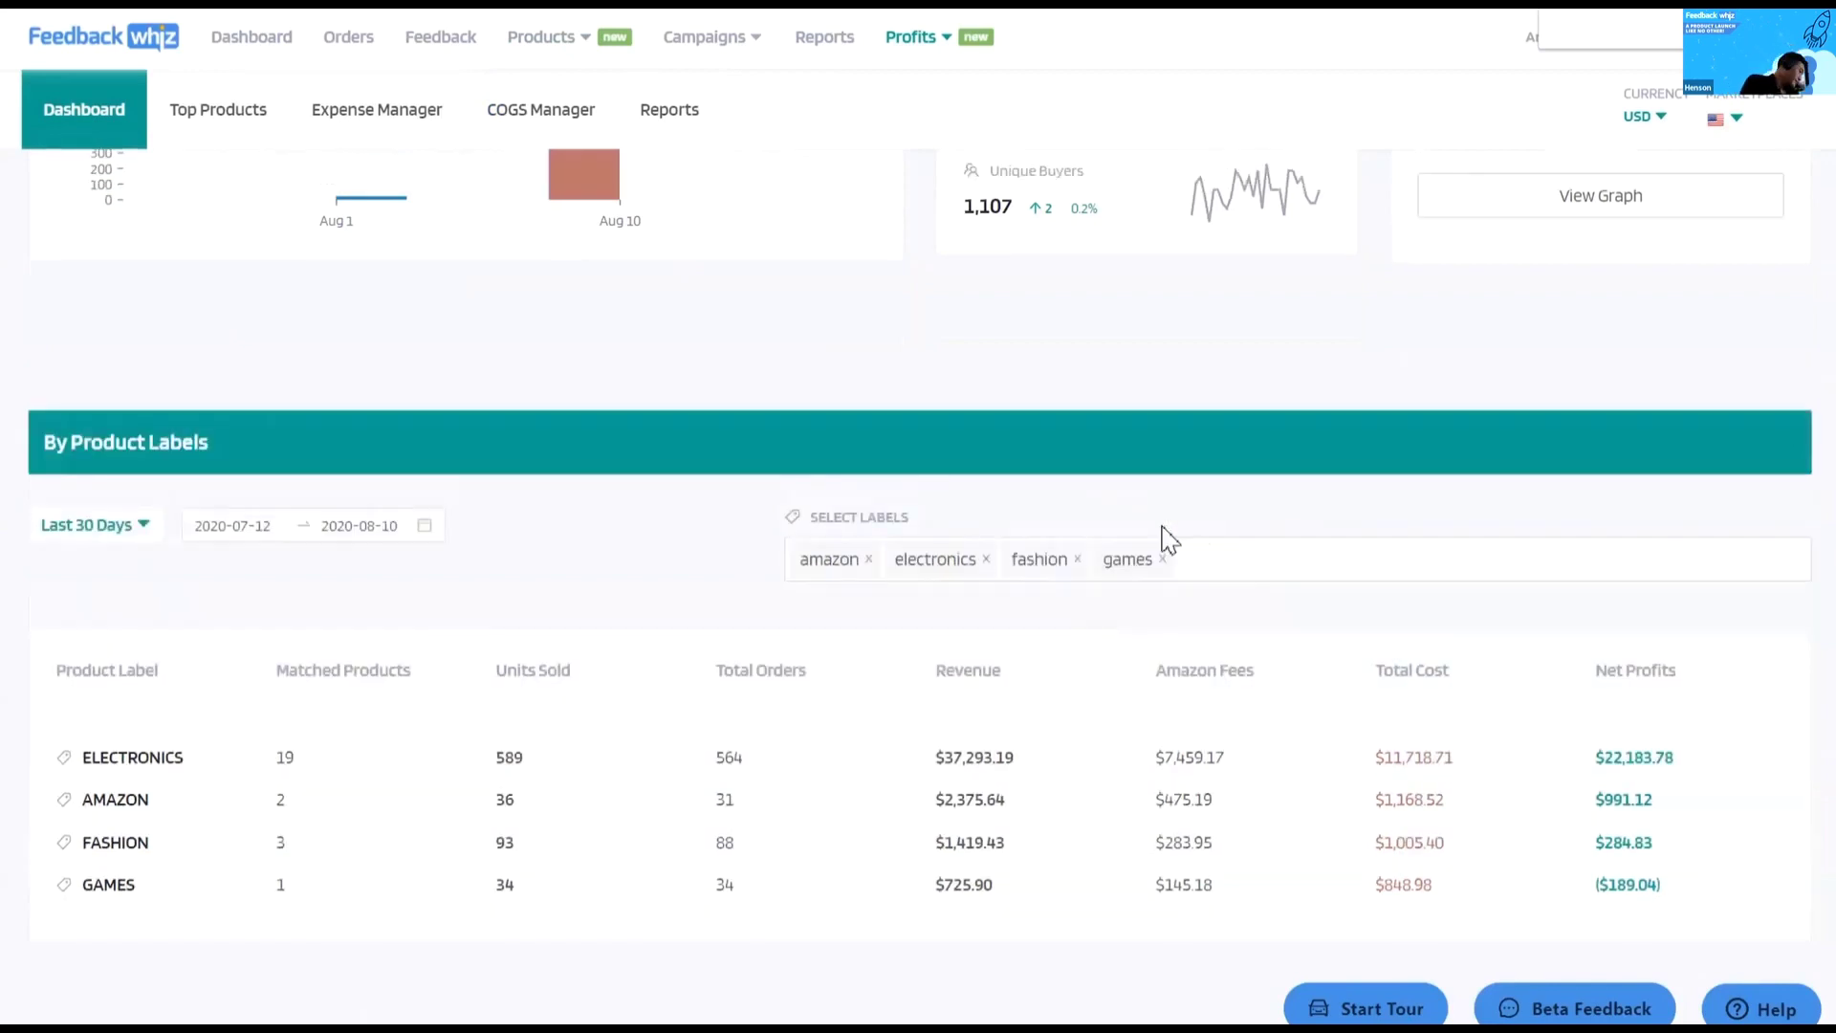
left_click(1162, 560)
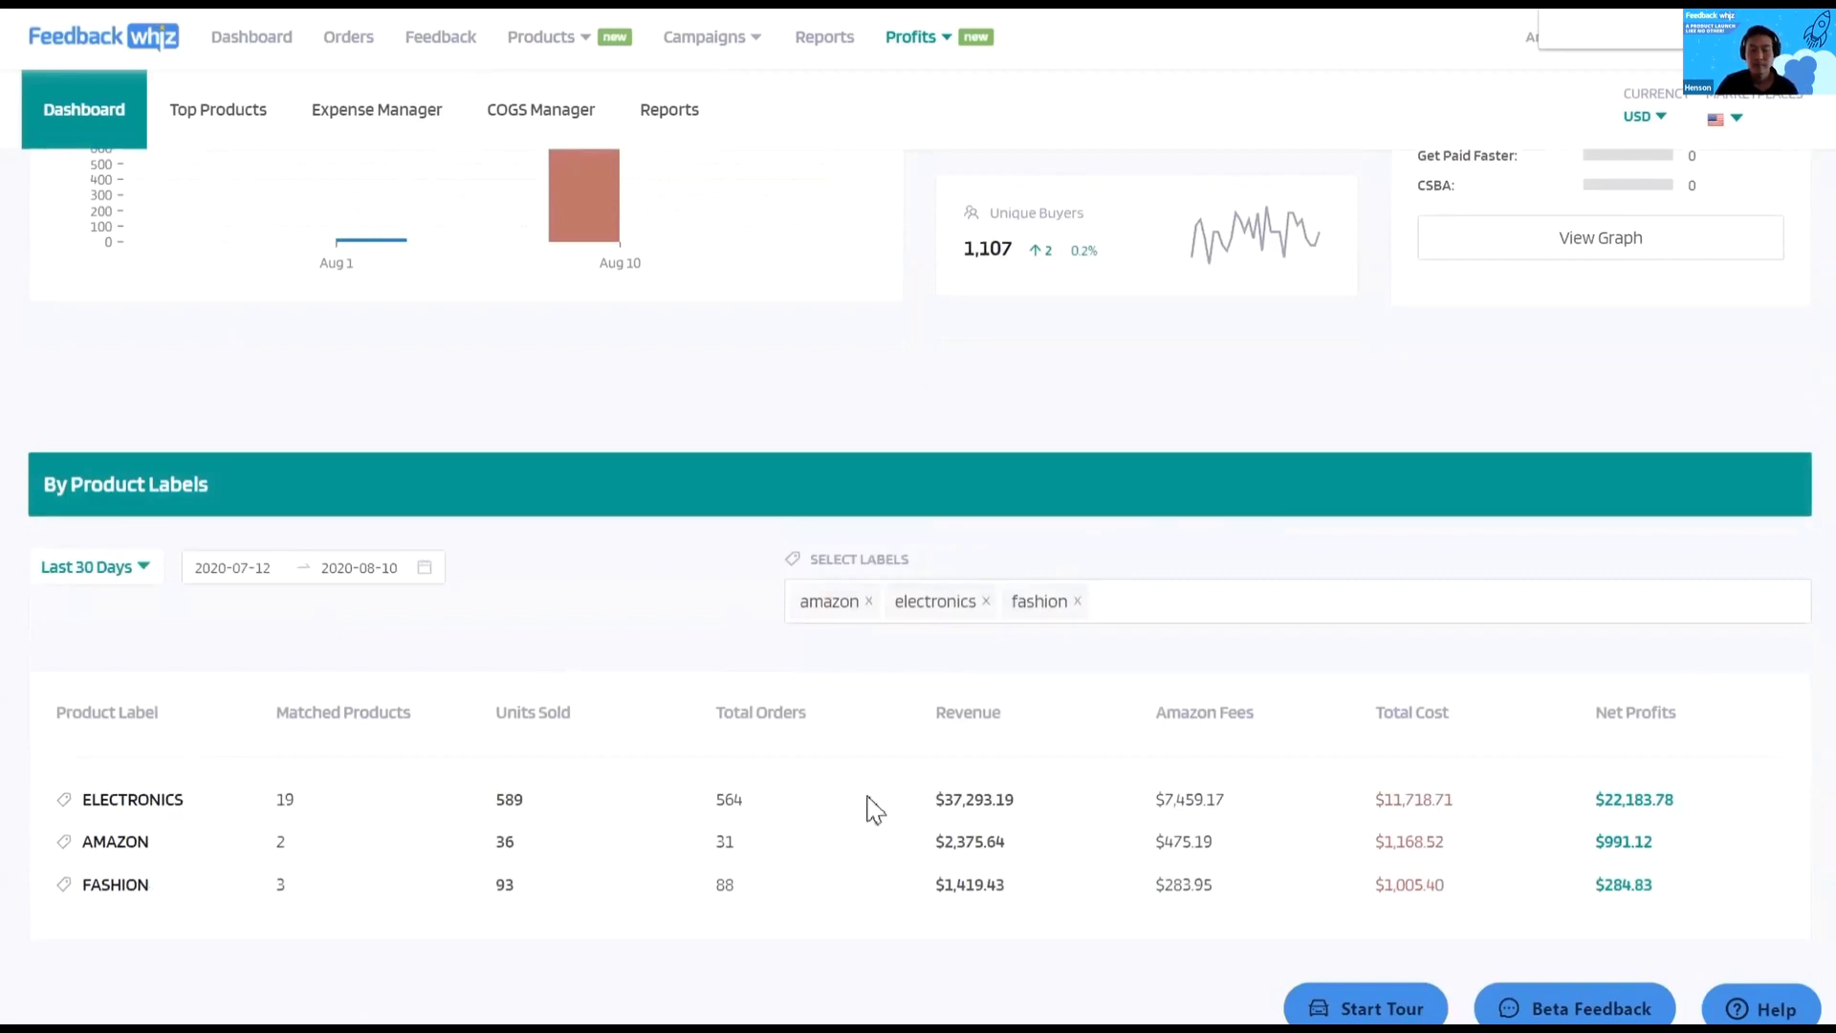
left_click(1148, 613)
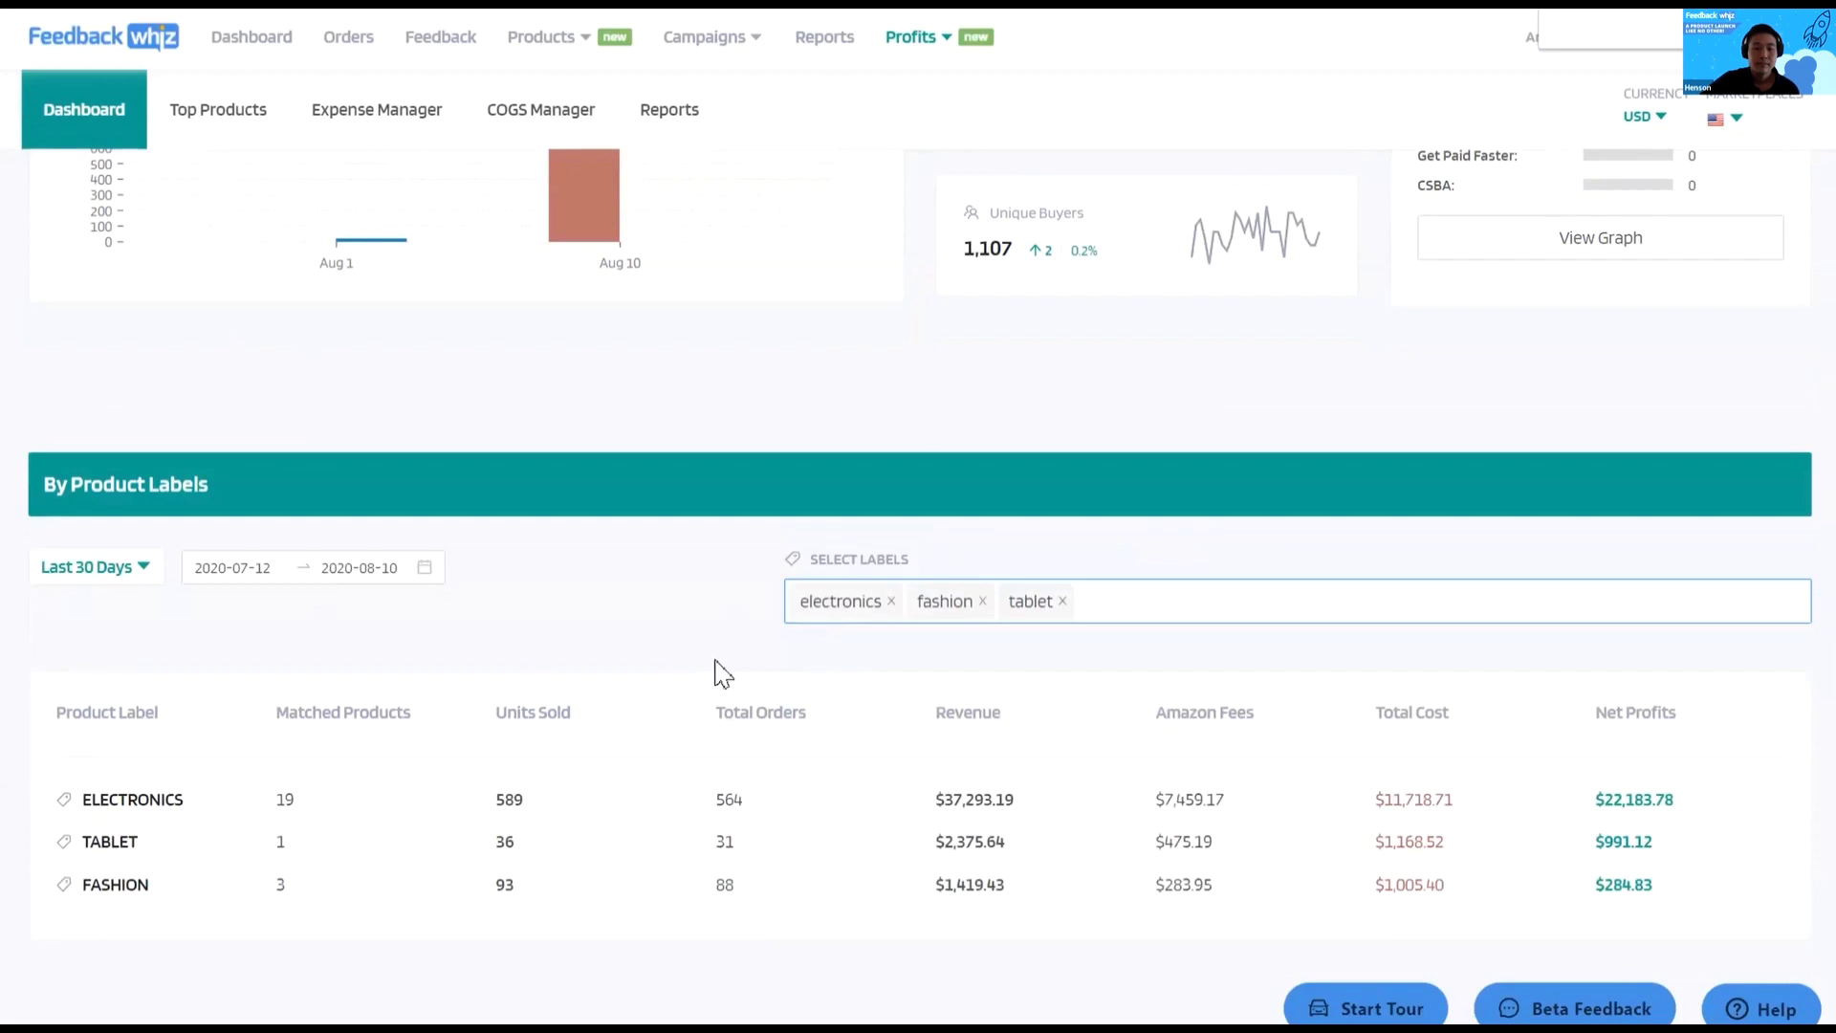
left_click(714, 660)
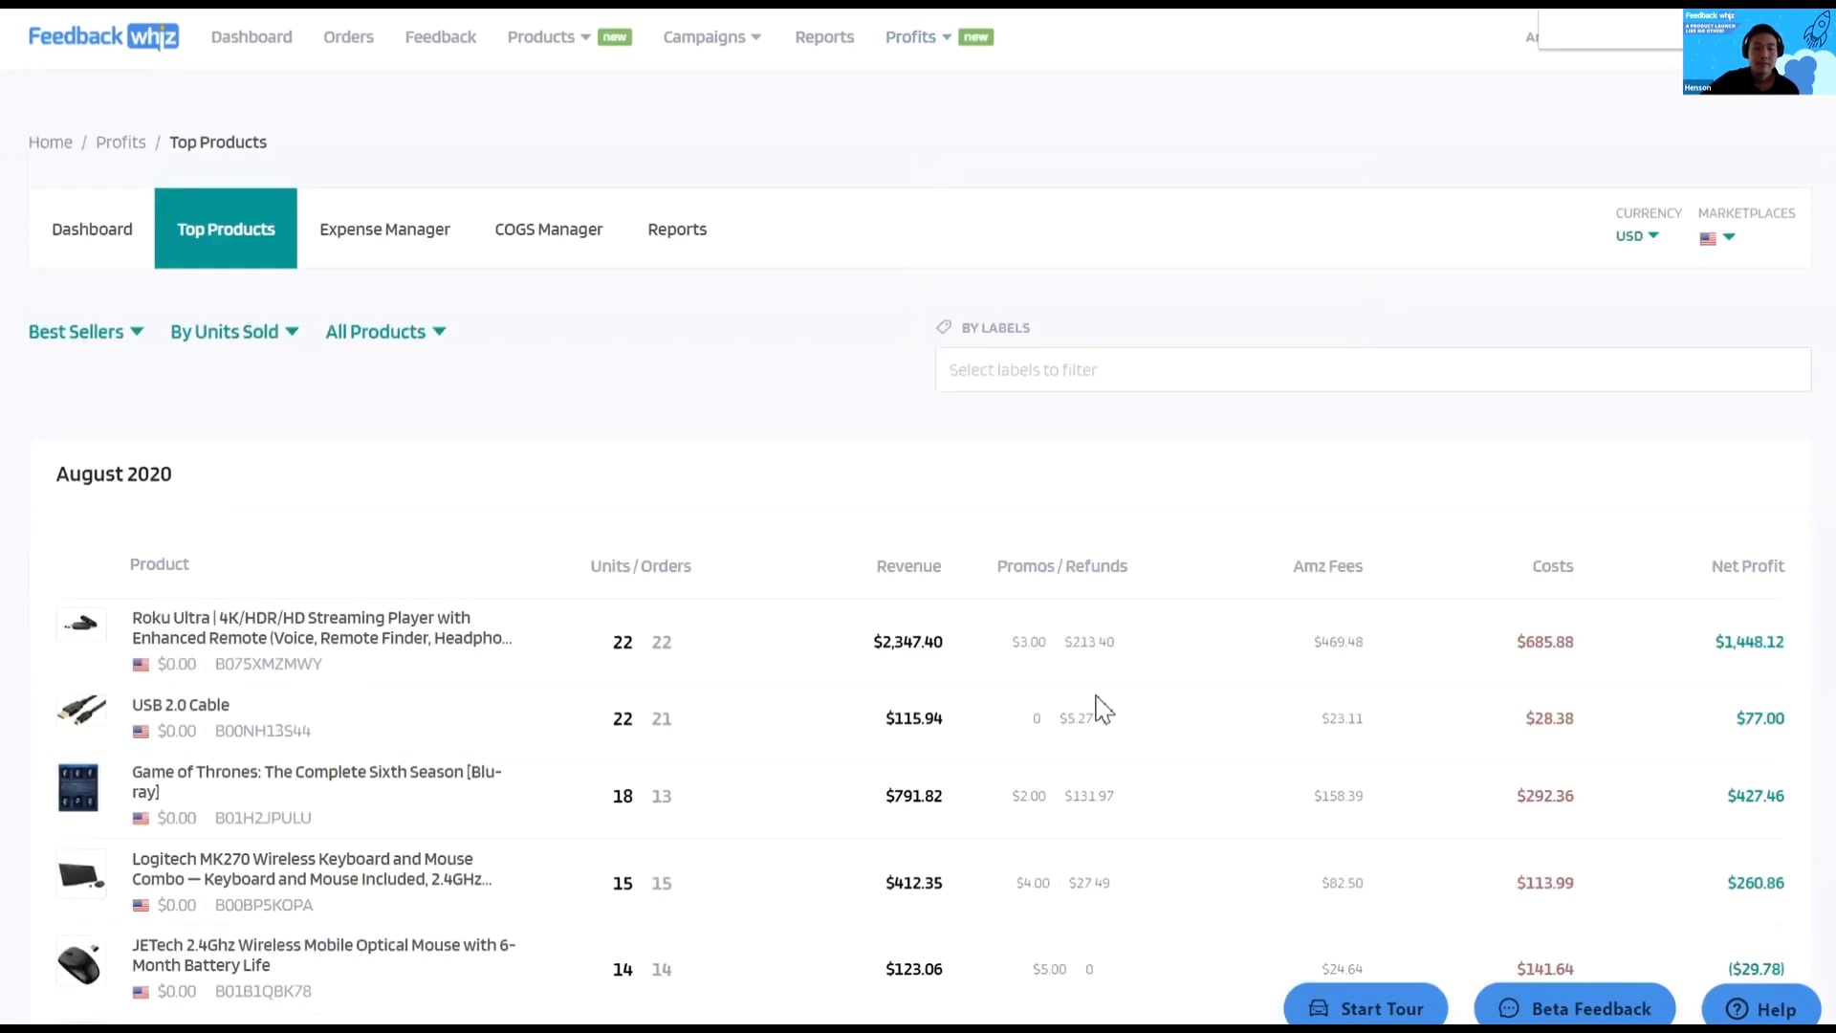
Filter the best sellers by units sold in Top Products to the electronics label and review the monthly rankings.
left_click(119, 335)
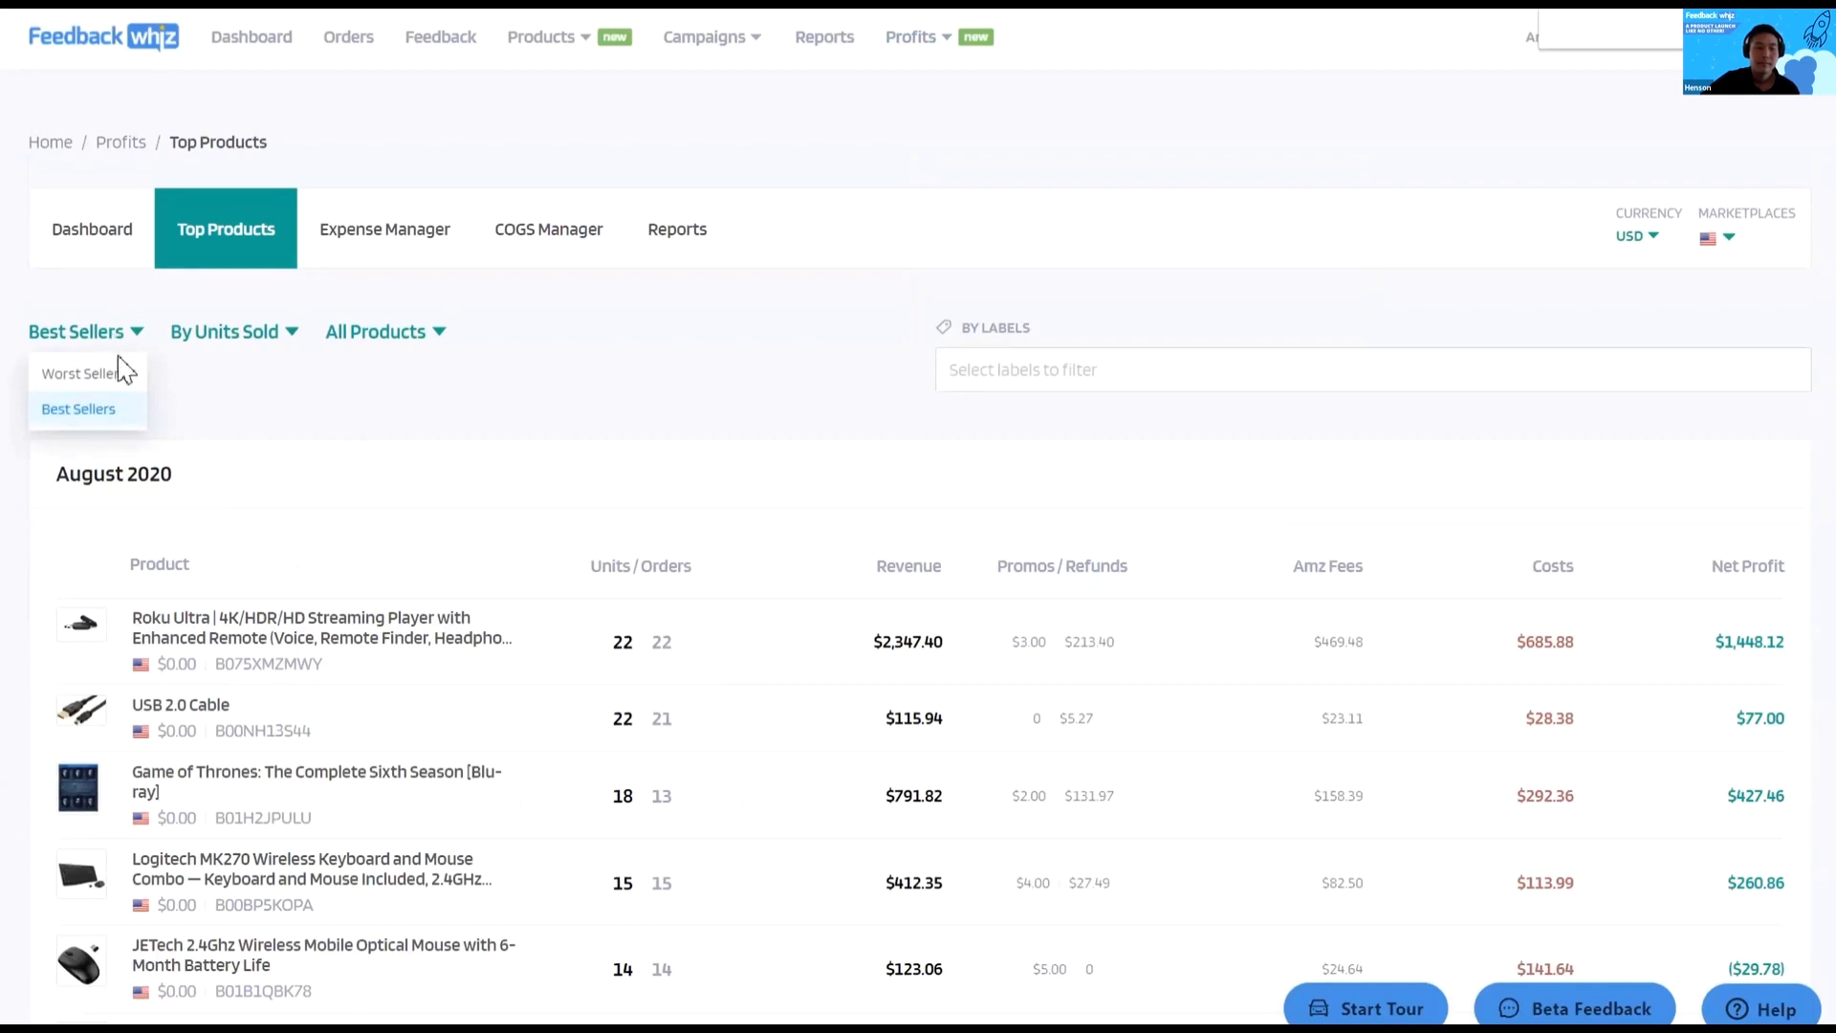
left_click(127, 405)
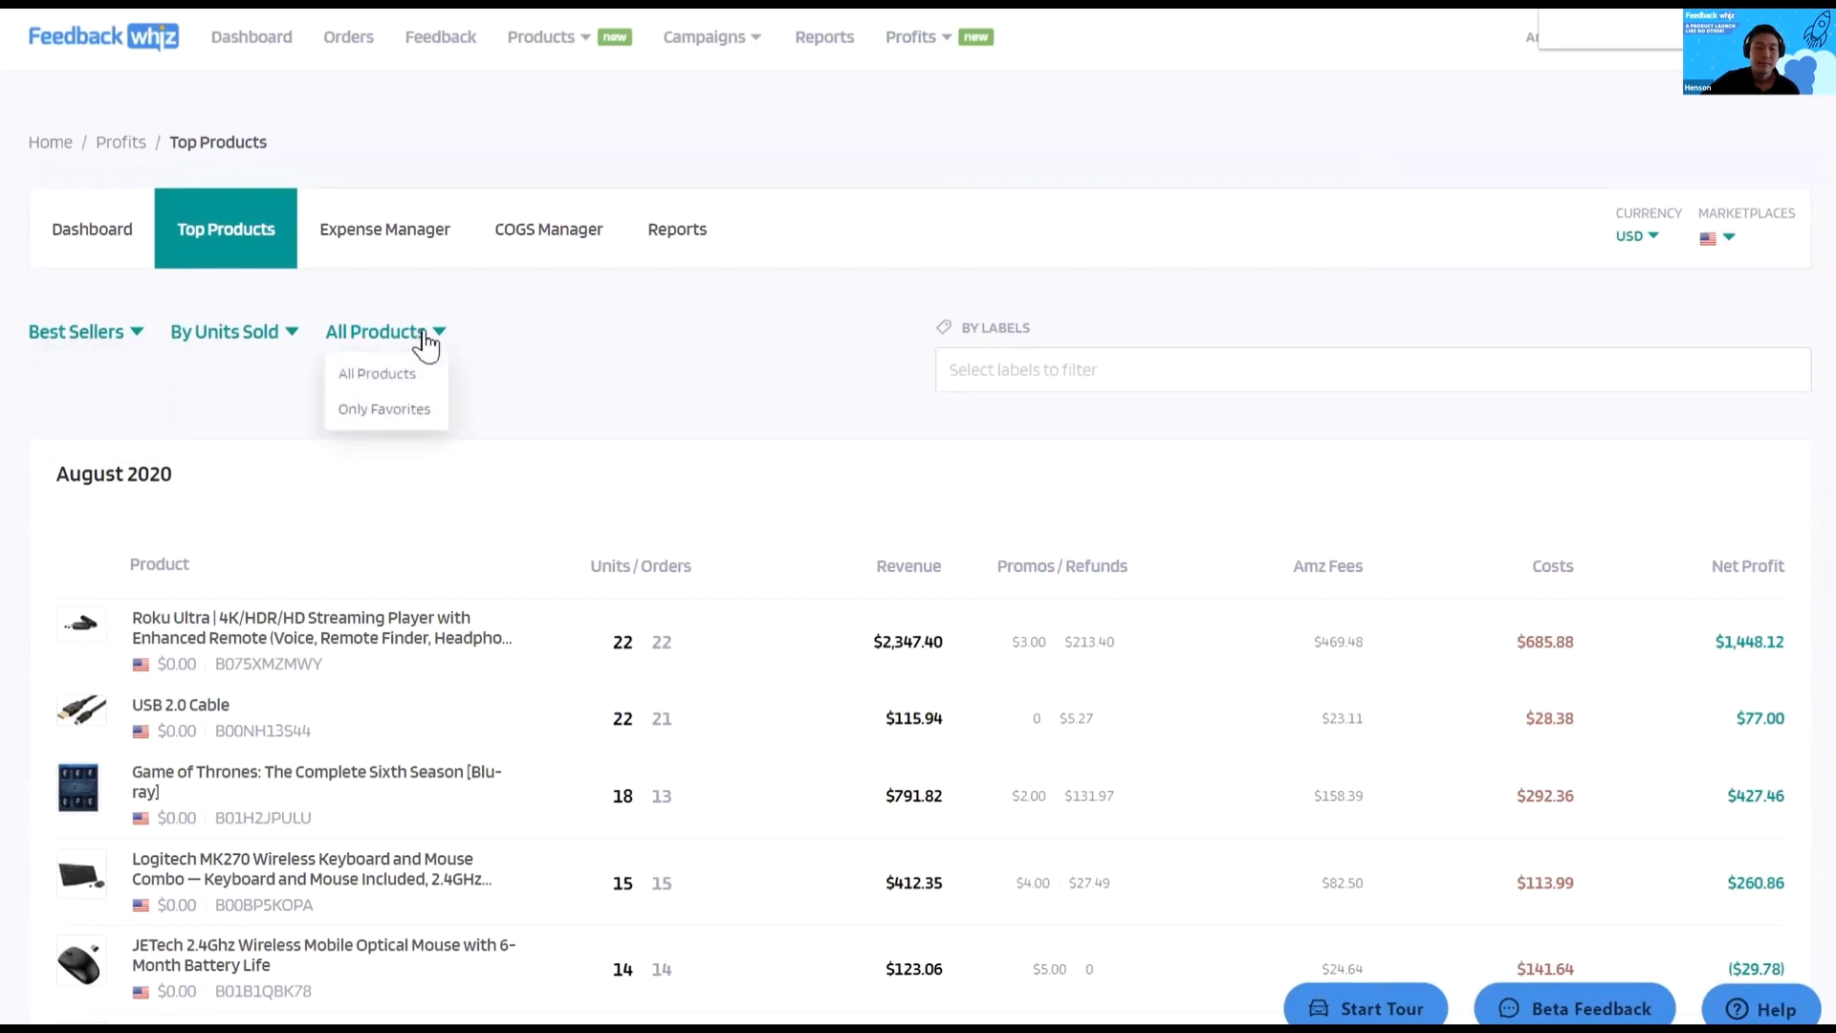
left_click(1050, 371)
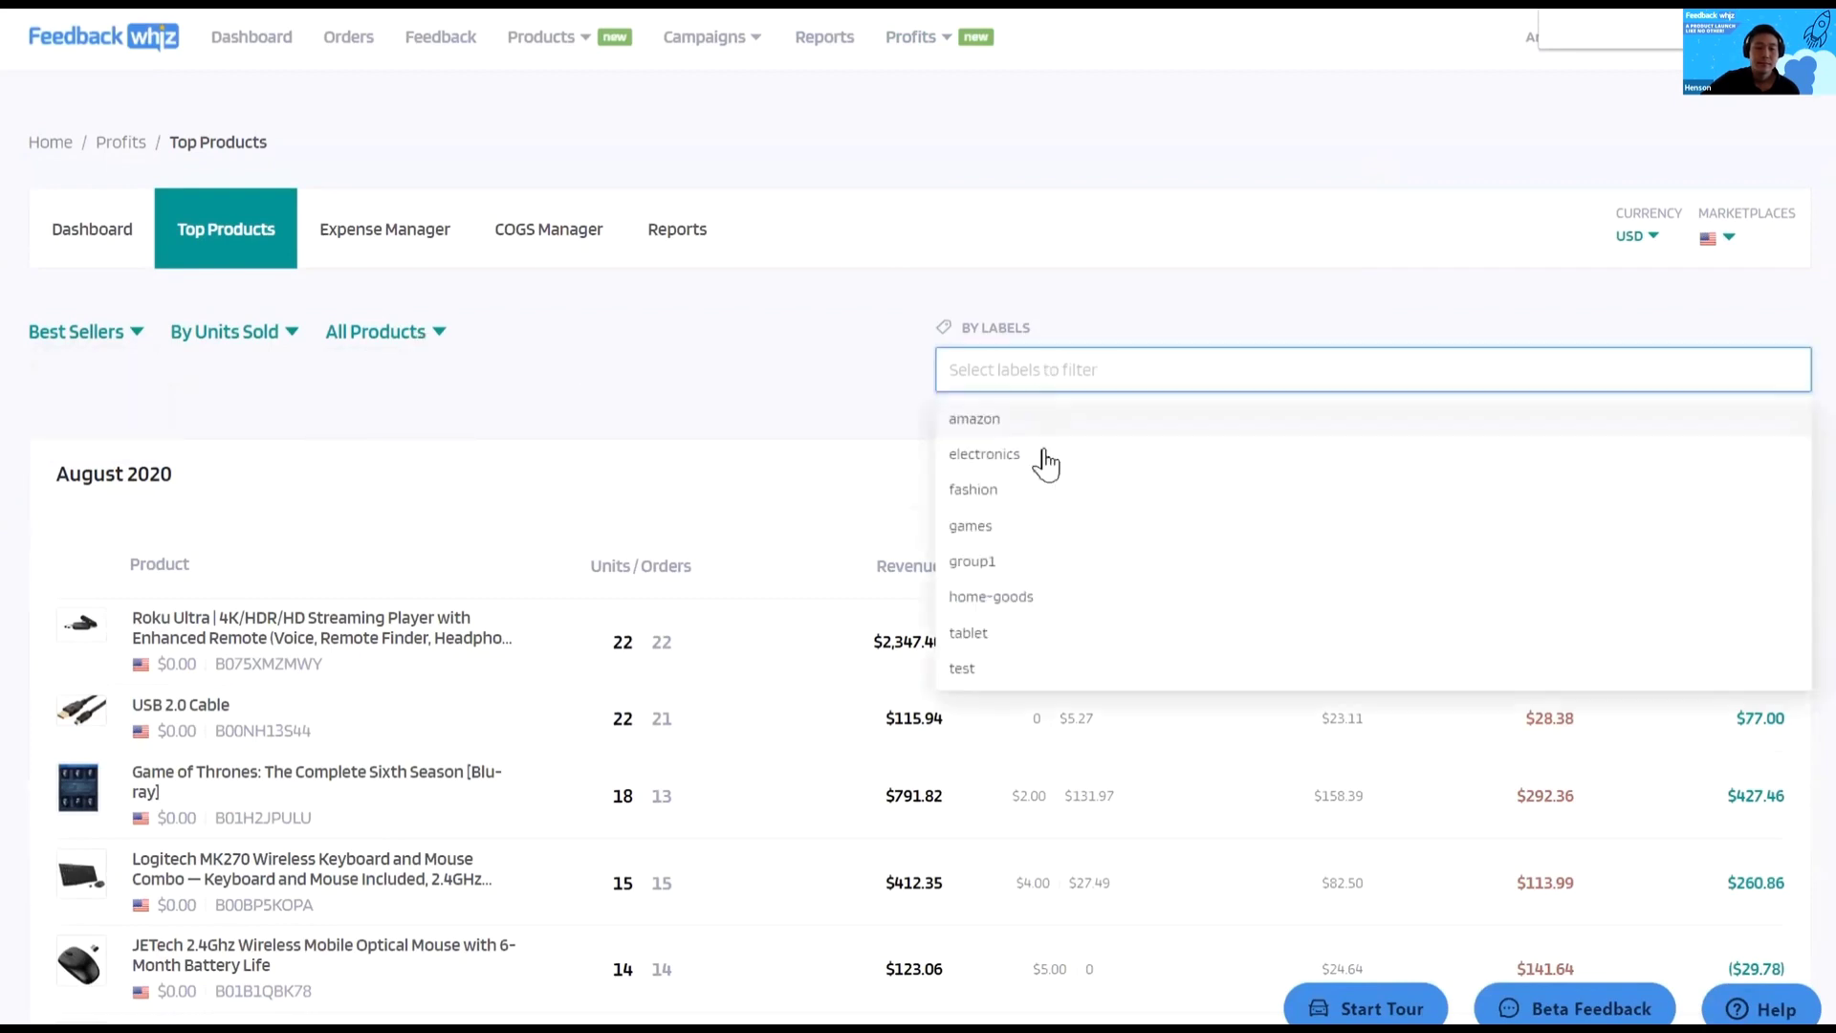
left_click(1044, 456)
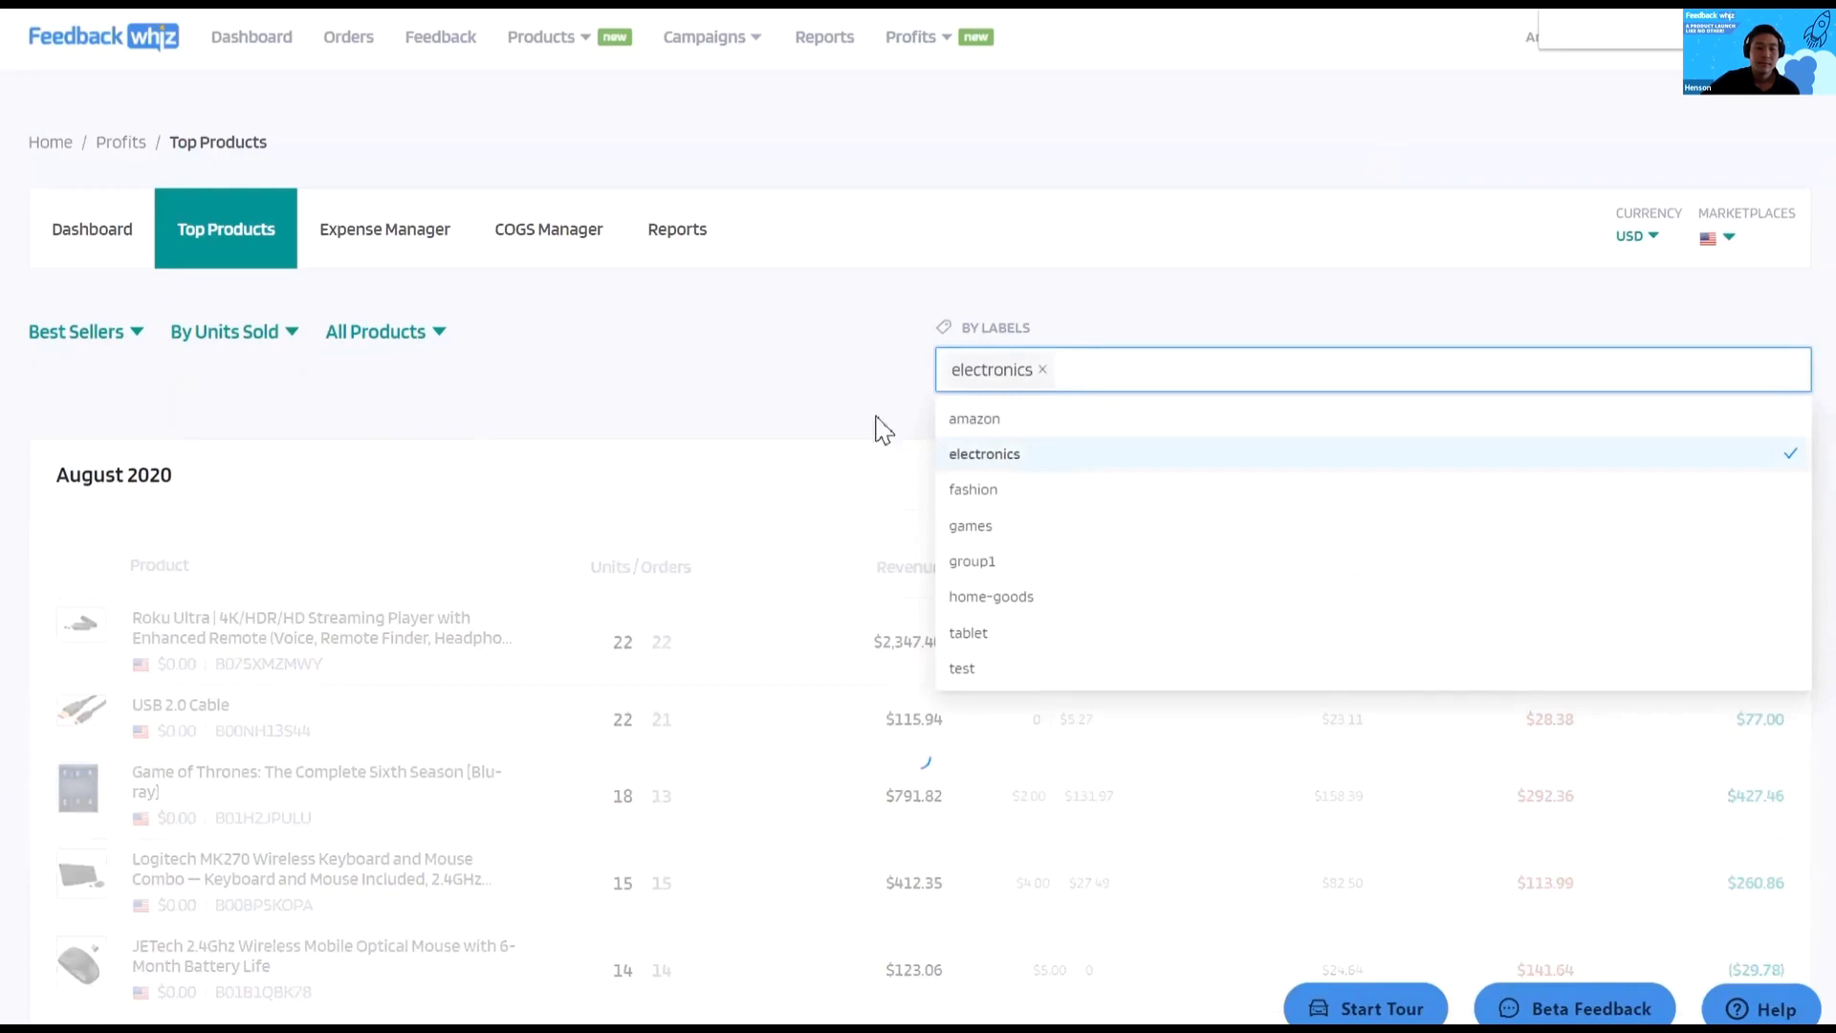
left_click(884, 430)
scroll(484, 360, "down", 5)
scroll(764, 389, "up", 4)
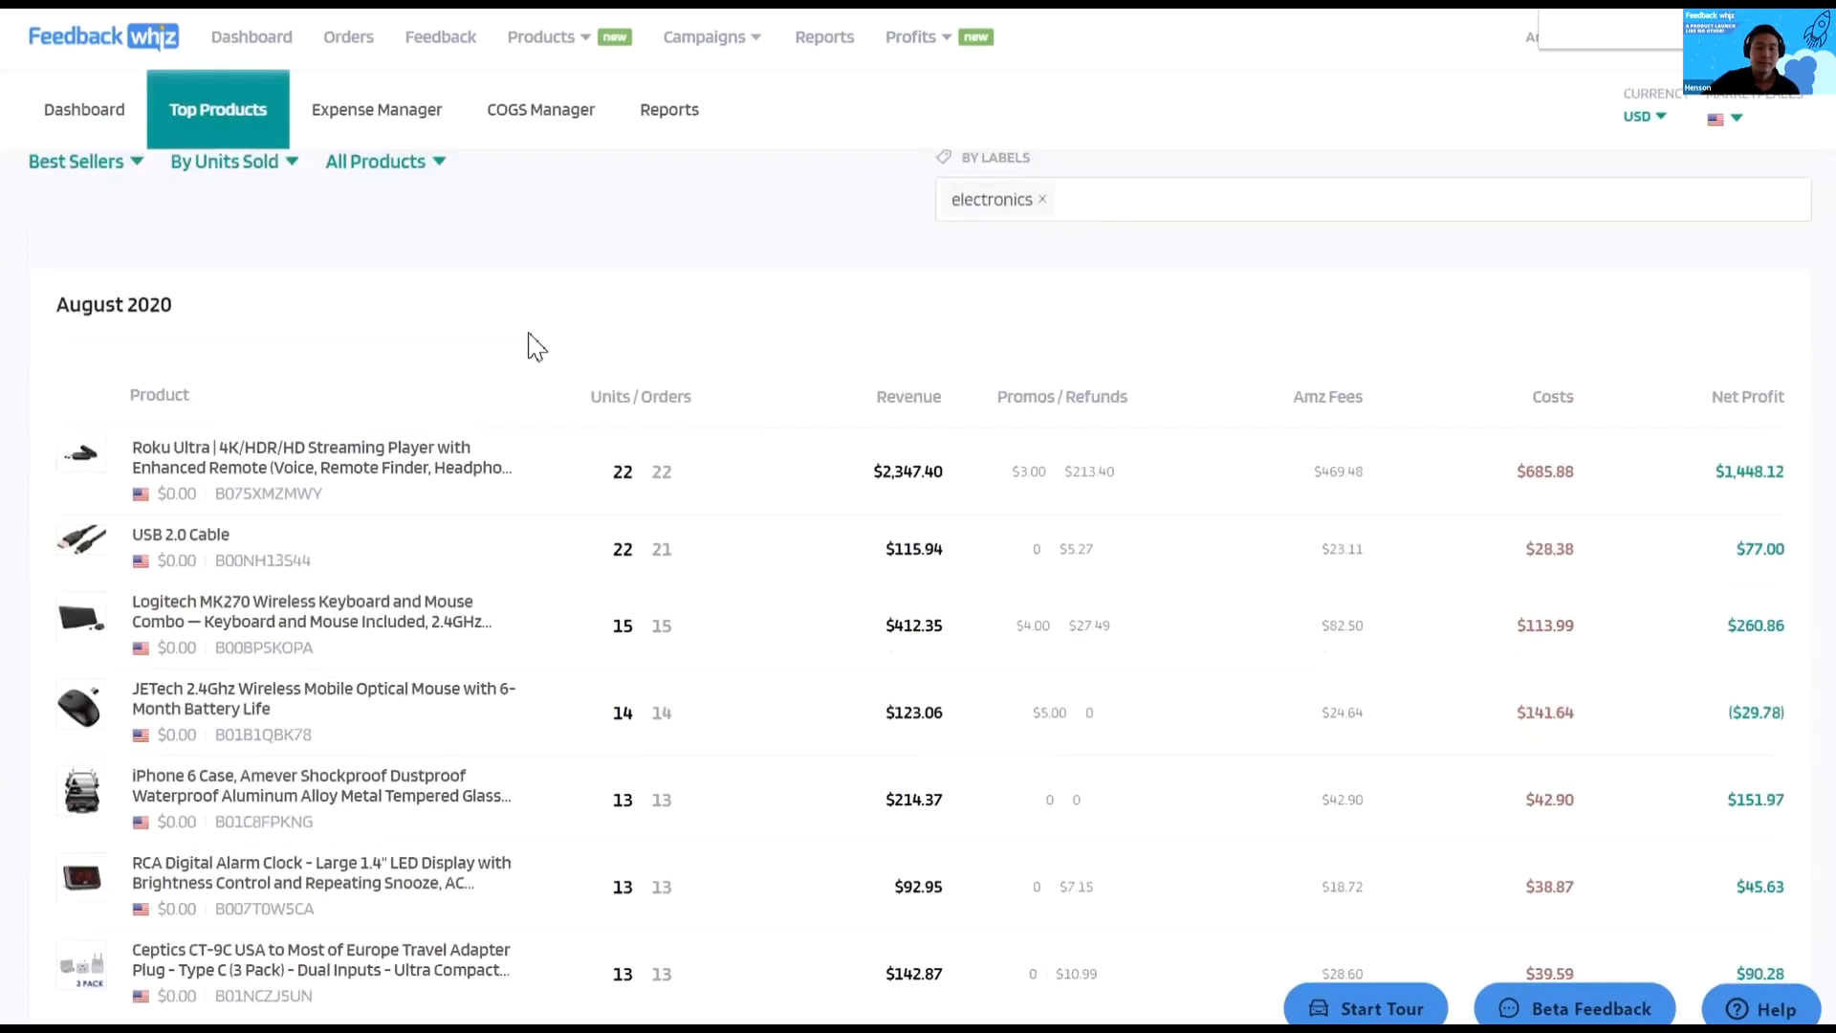
scroll(640, 420, "down", 15)
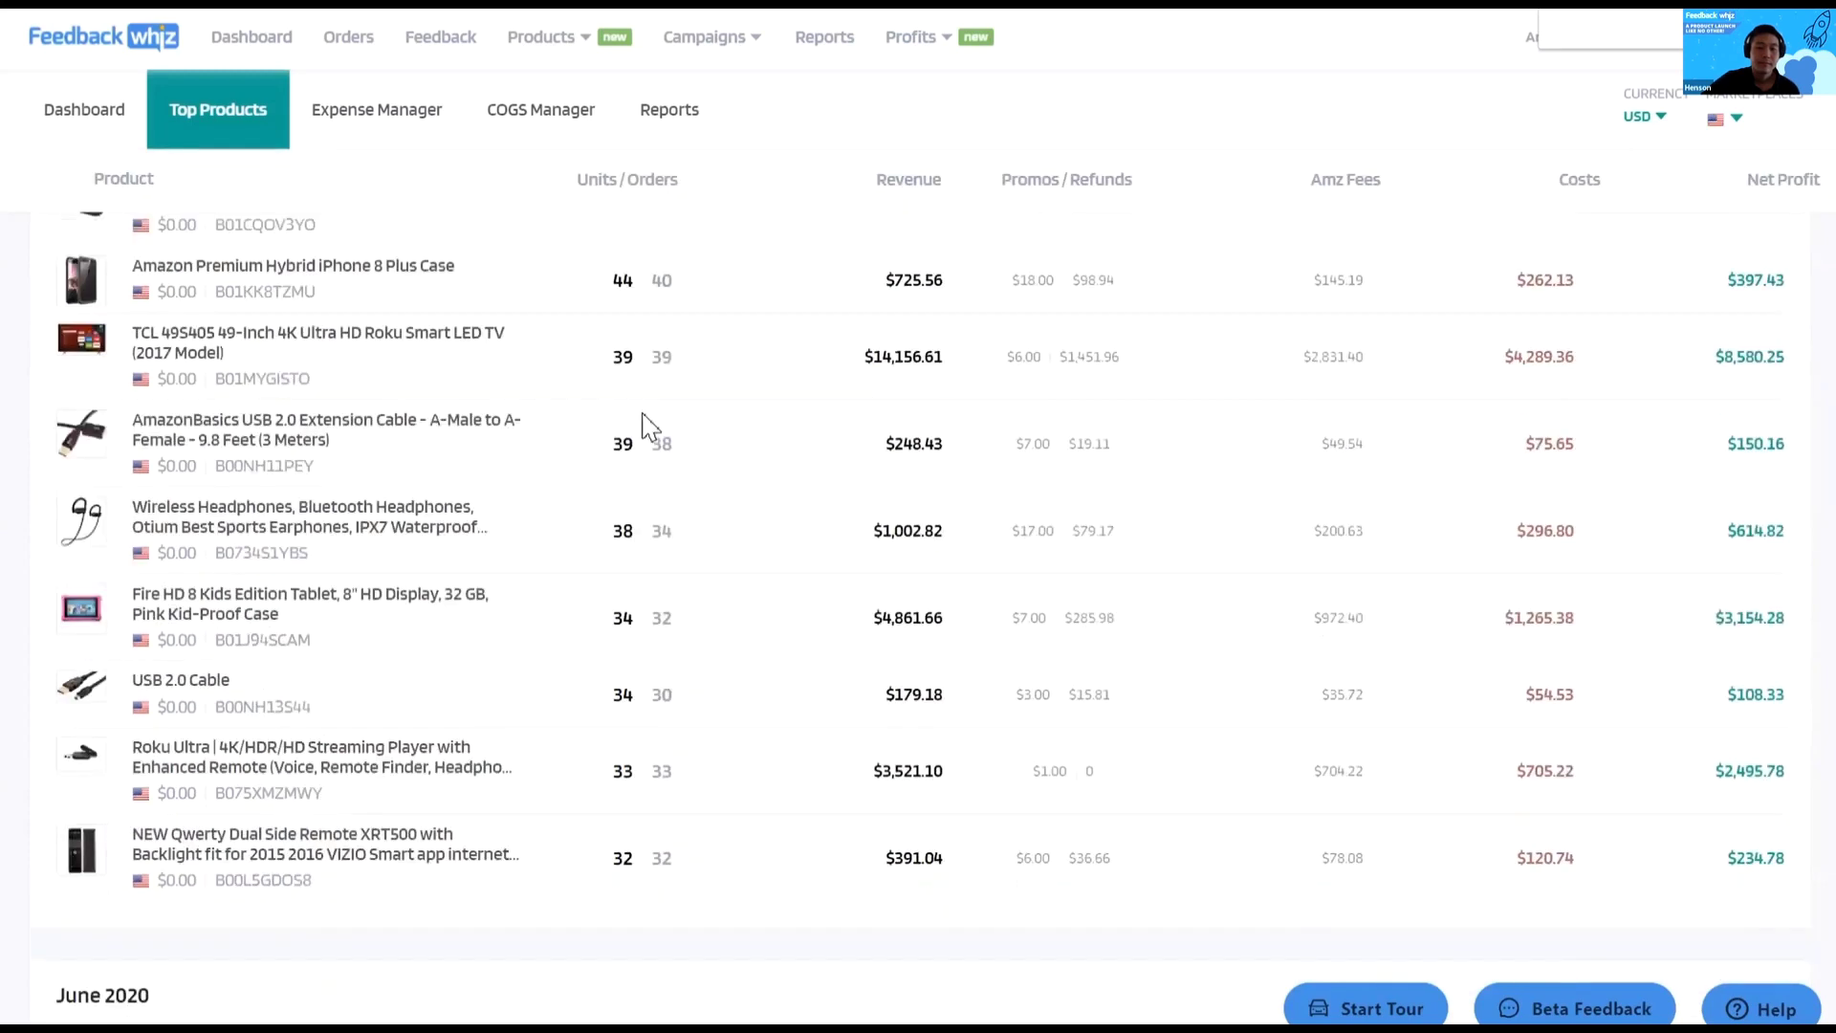
scroll(643, 424, "down", 4)
scroll(750, 533, "up", 6)
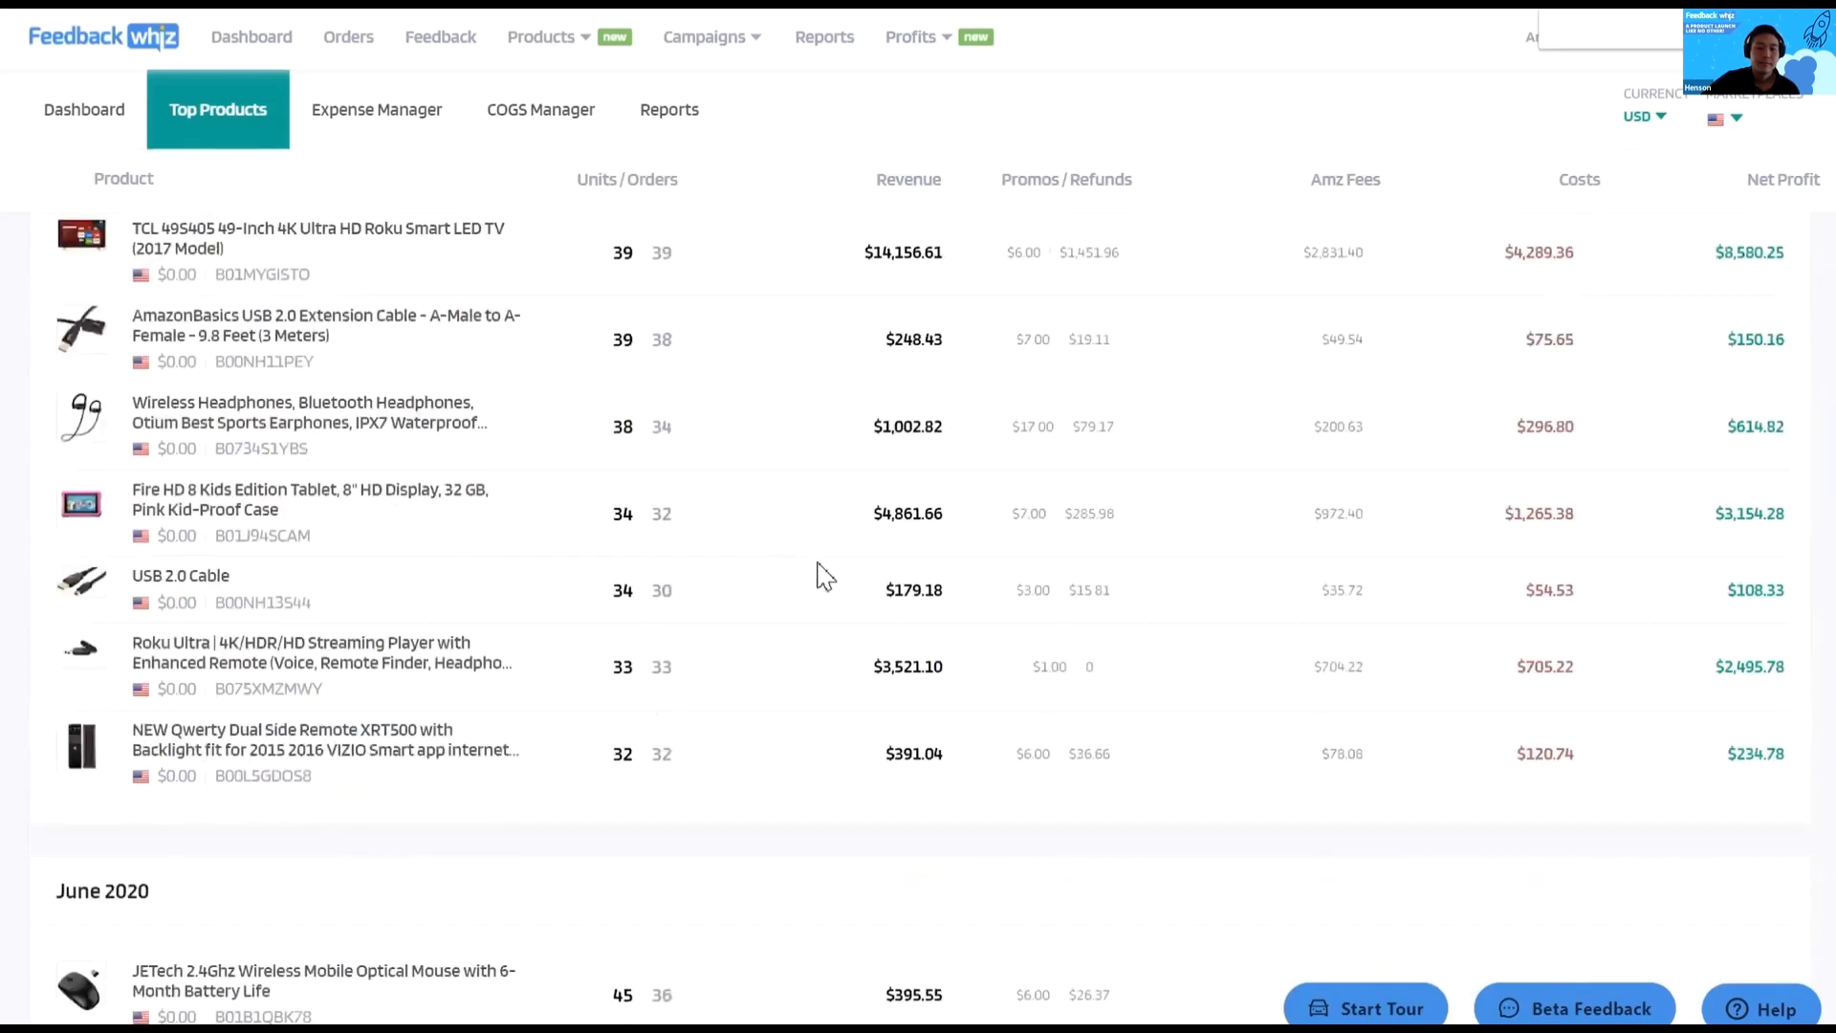
View the Add Expense form in the Expense Manager and close it without adding an expense.
scroll(820, 577, "up", 10)
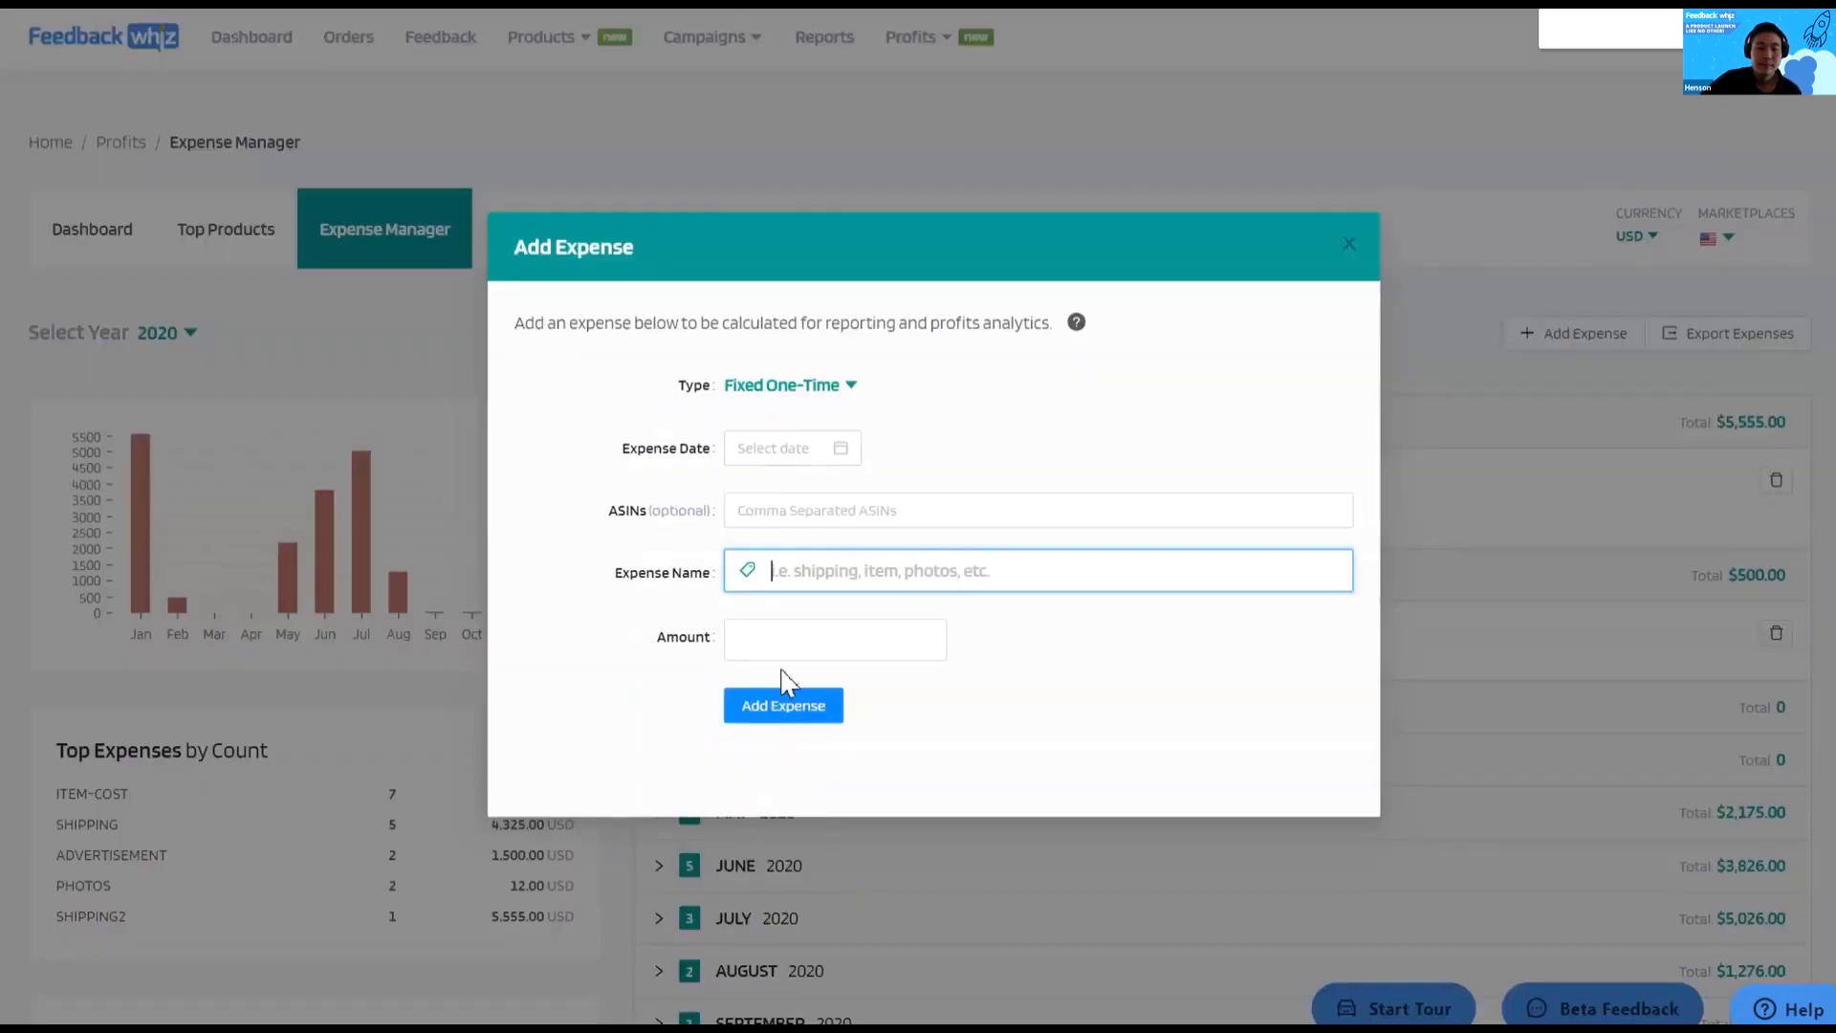
left_click(1349, 251)
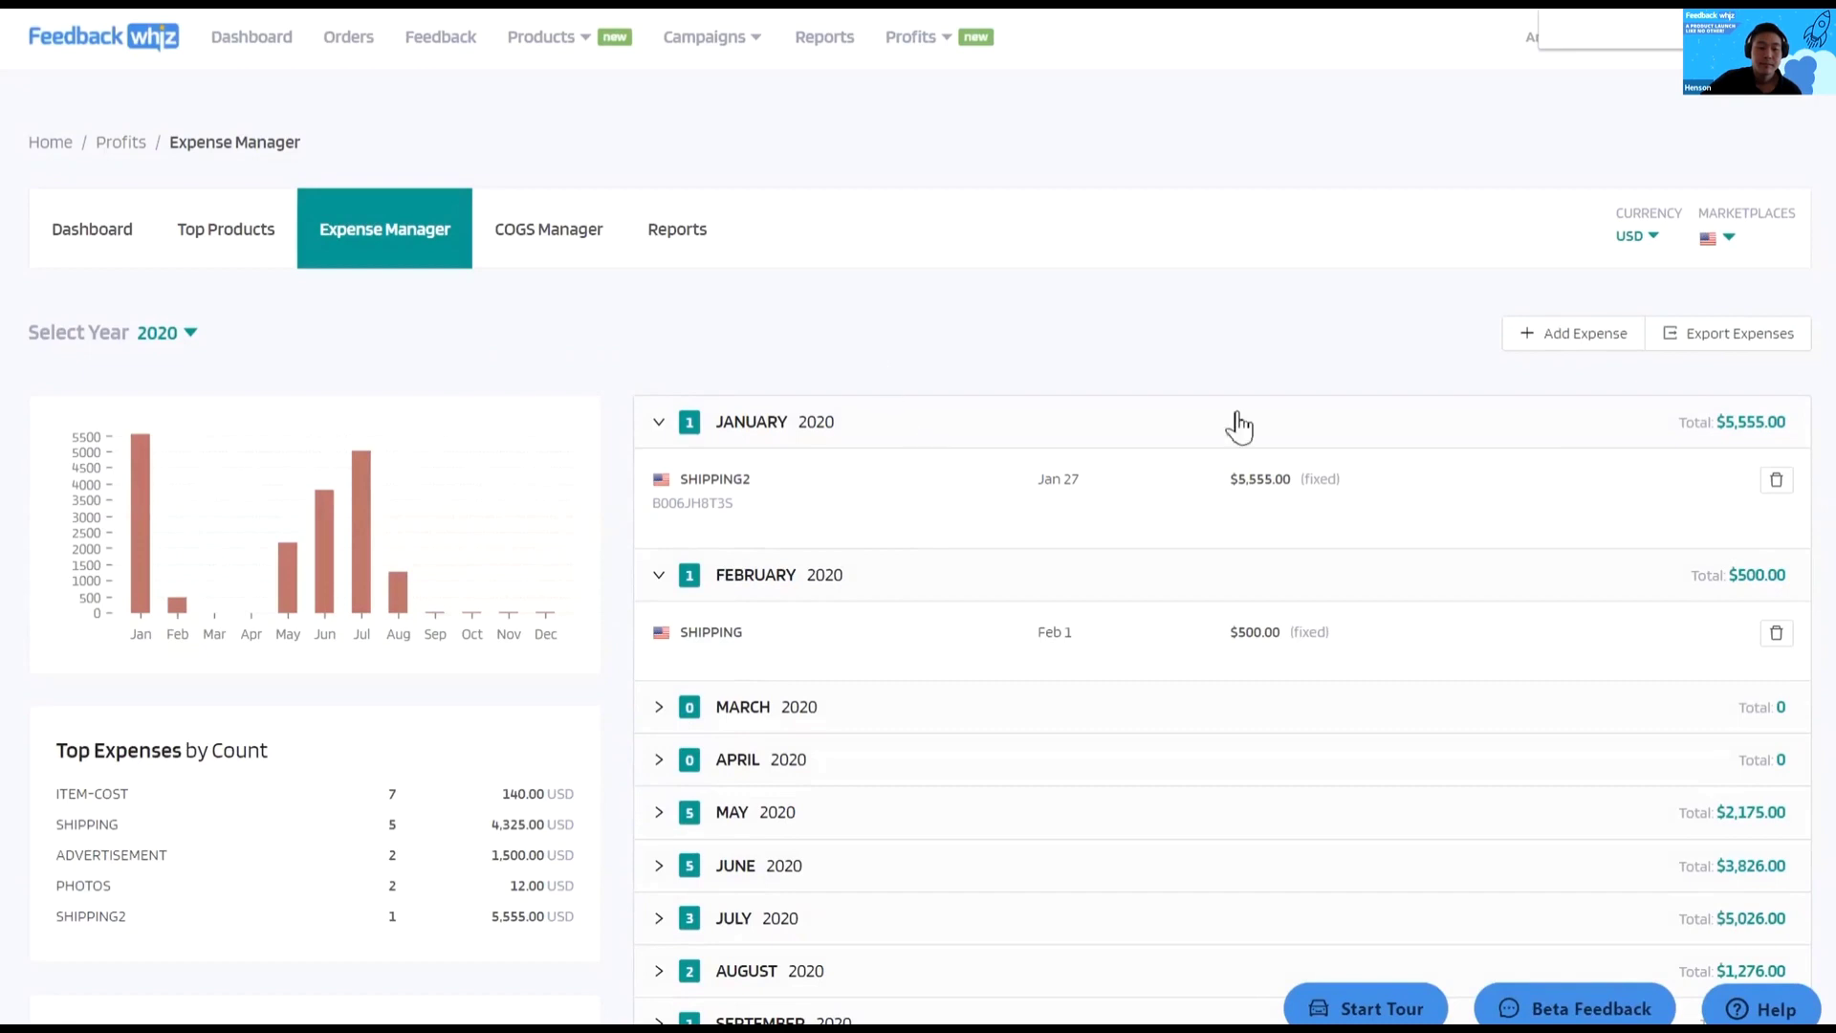
In the COGS Manager, add an item-cost of 4 for the Bioworld Men's Batman Brushed Logo Shirt-3XL and close the form.
left_click(565, 252)
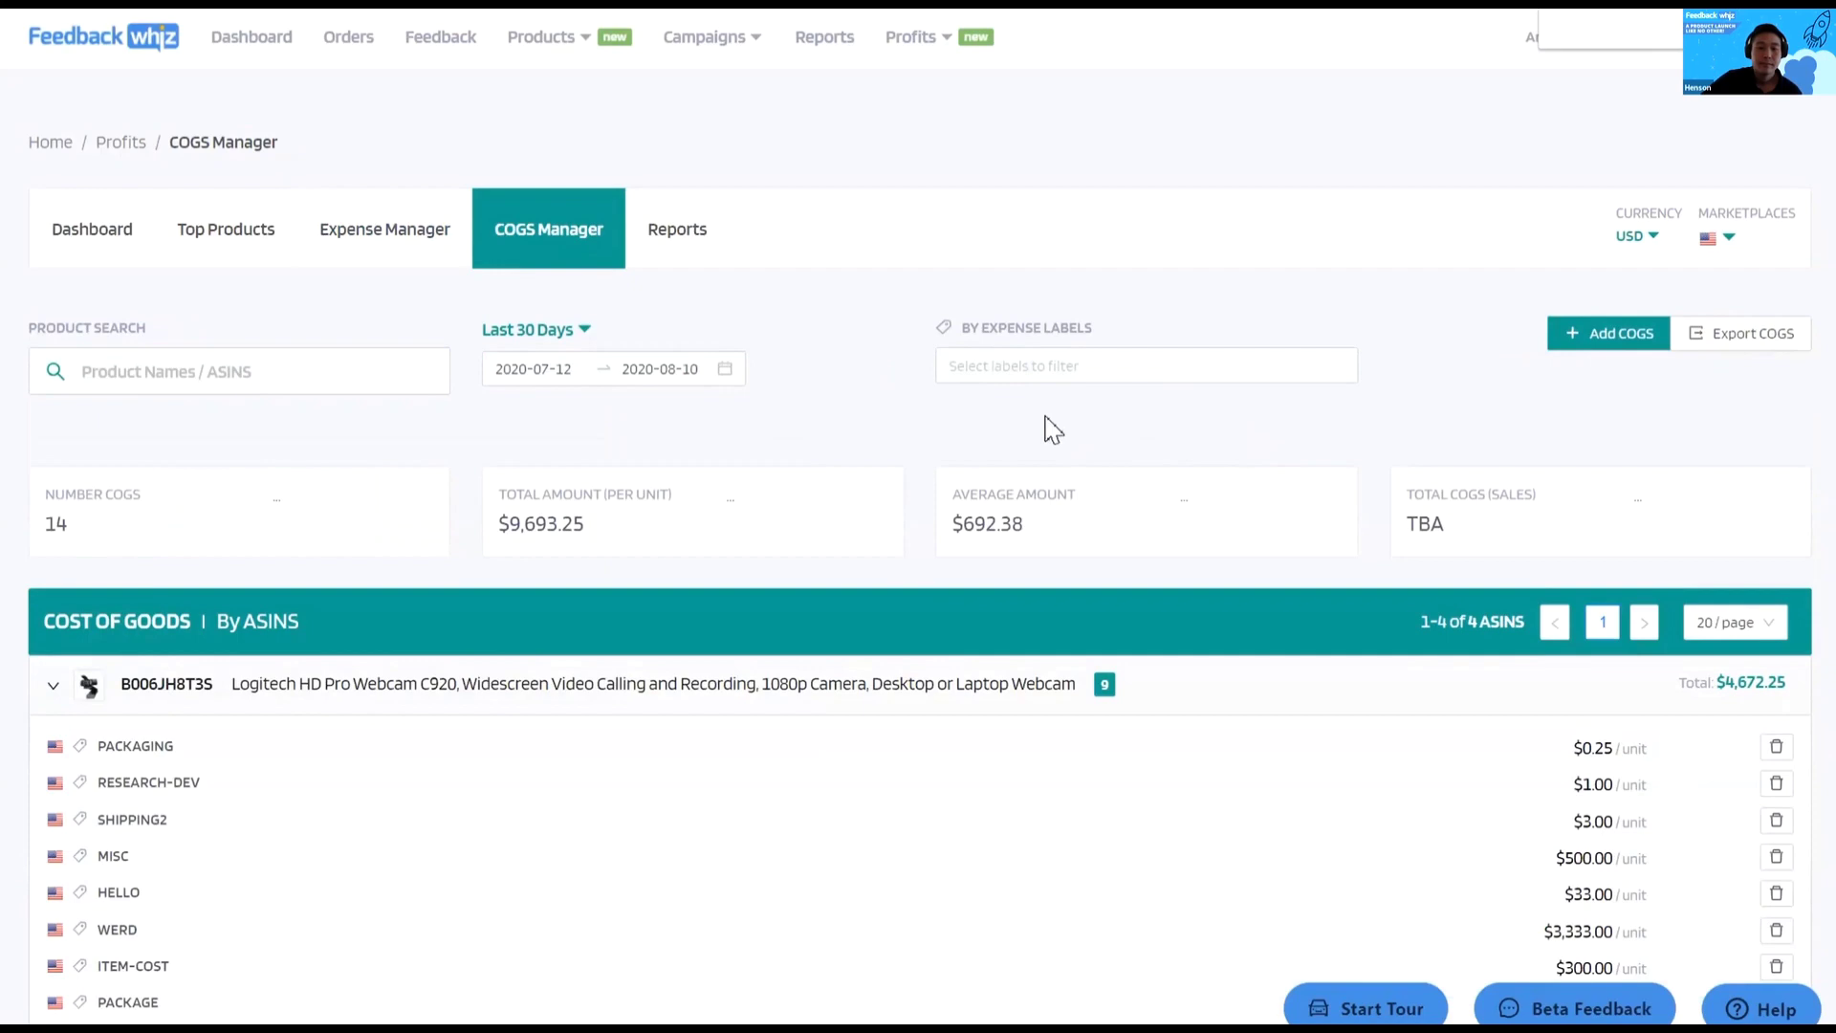
left_click(1591, 337)
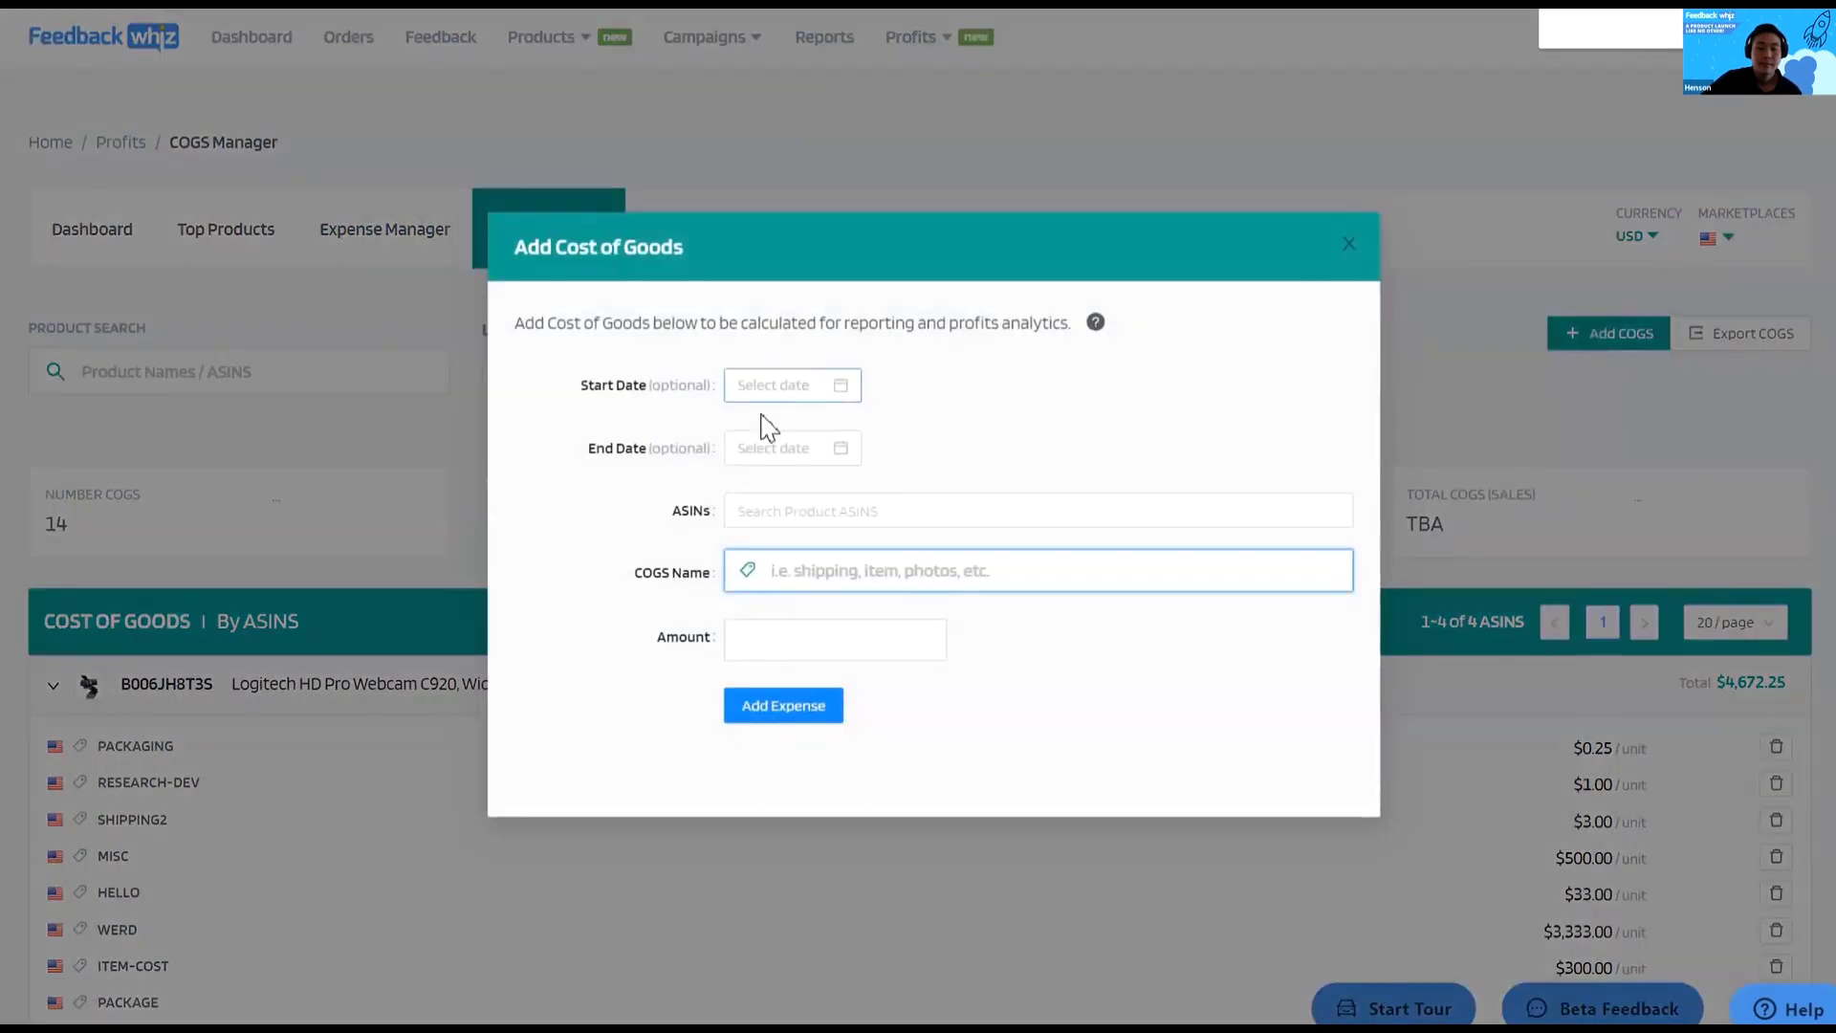
left_click(814, 511)
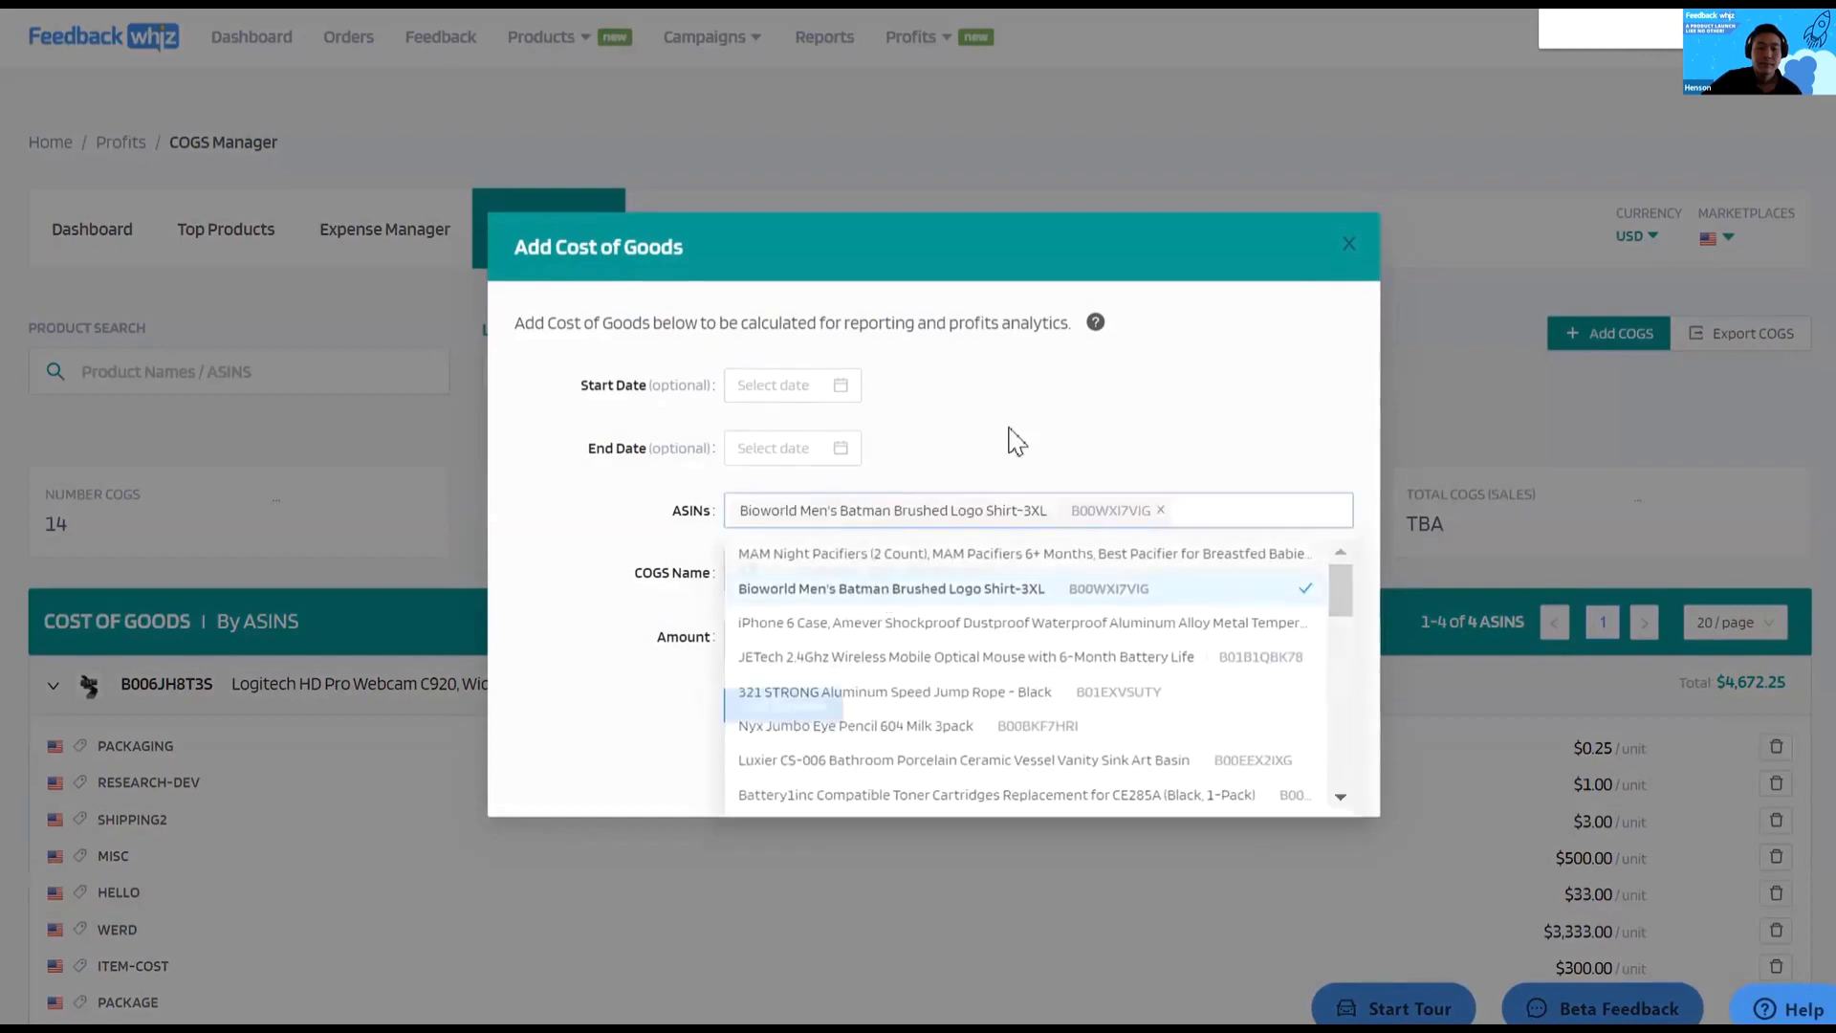
left_click(934, 574)
type("item-cost")
left_click(828, 654)
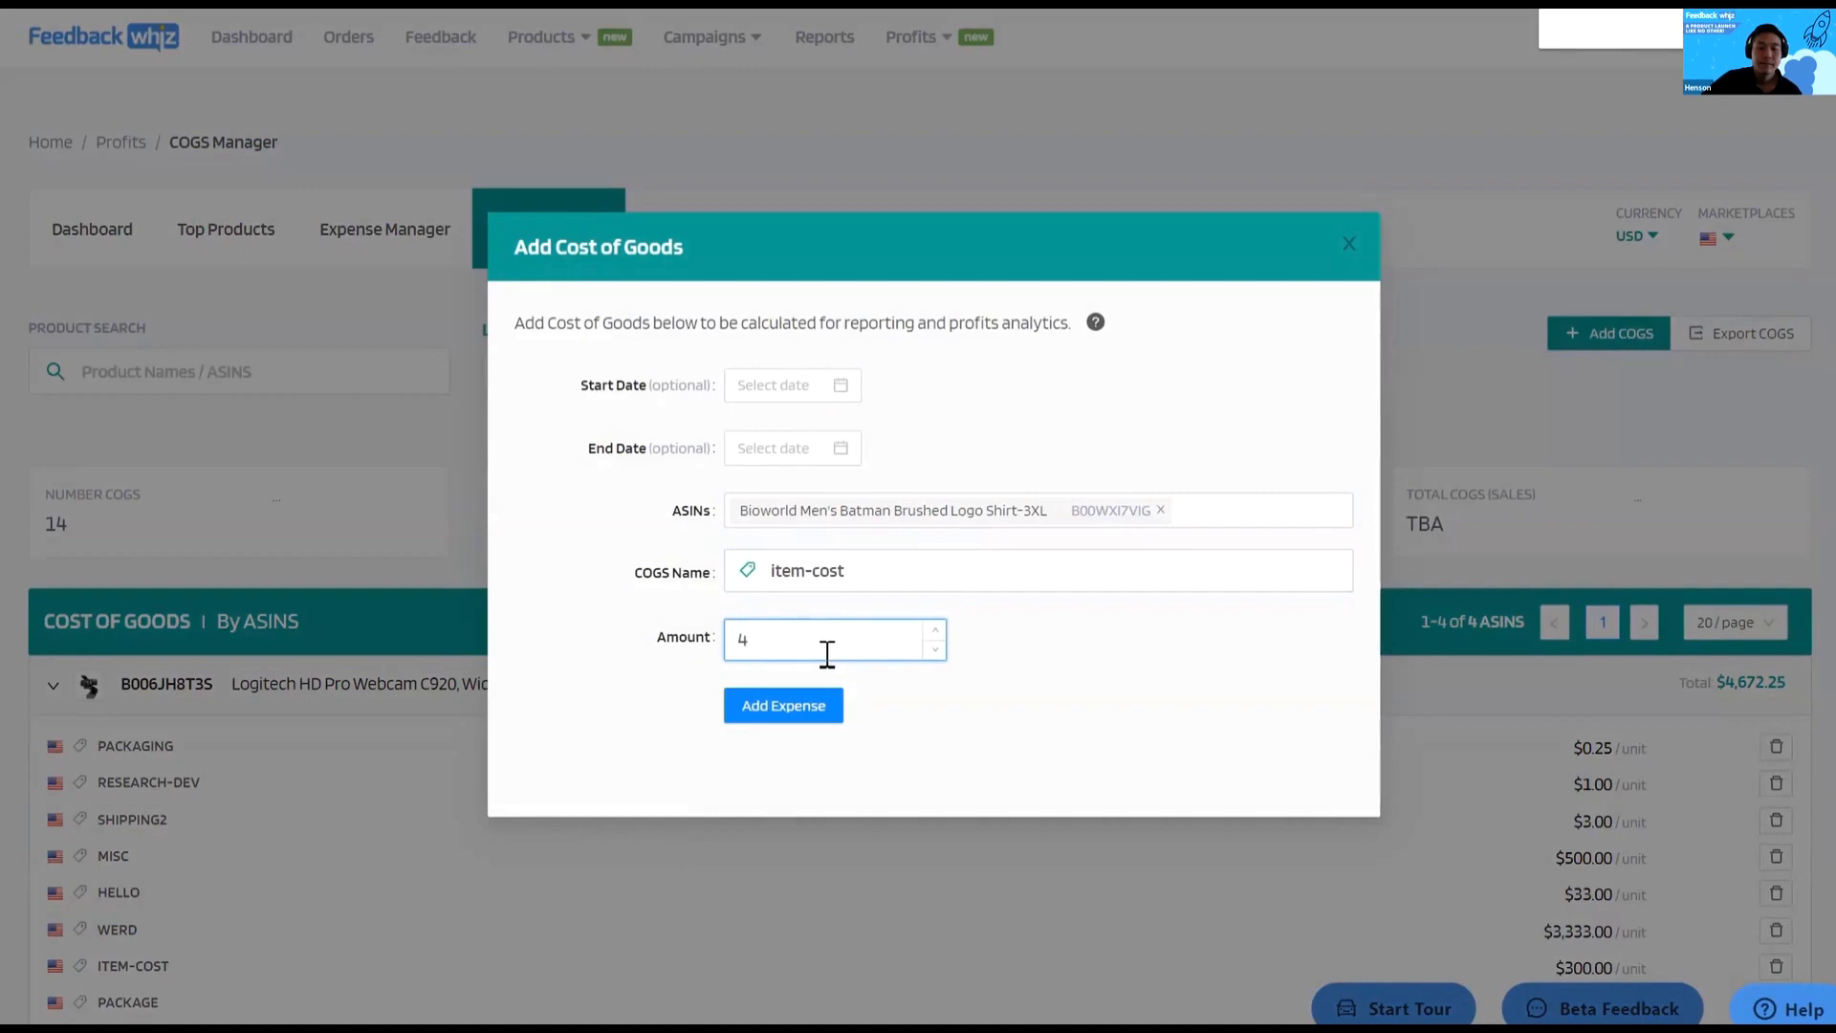
left_click(820, 705)
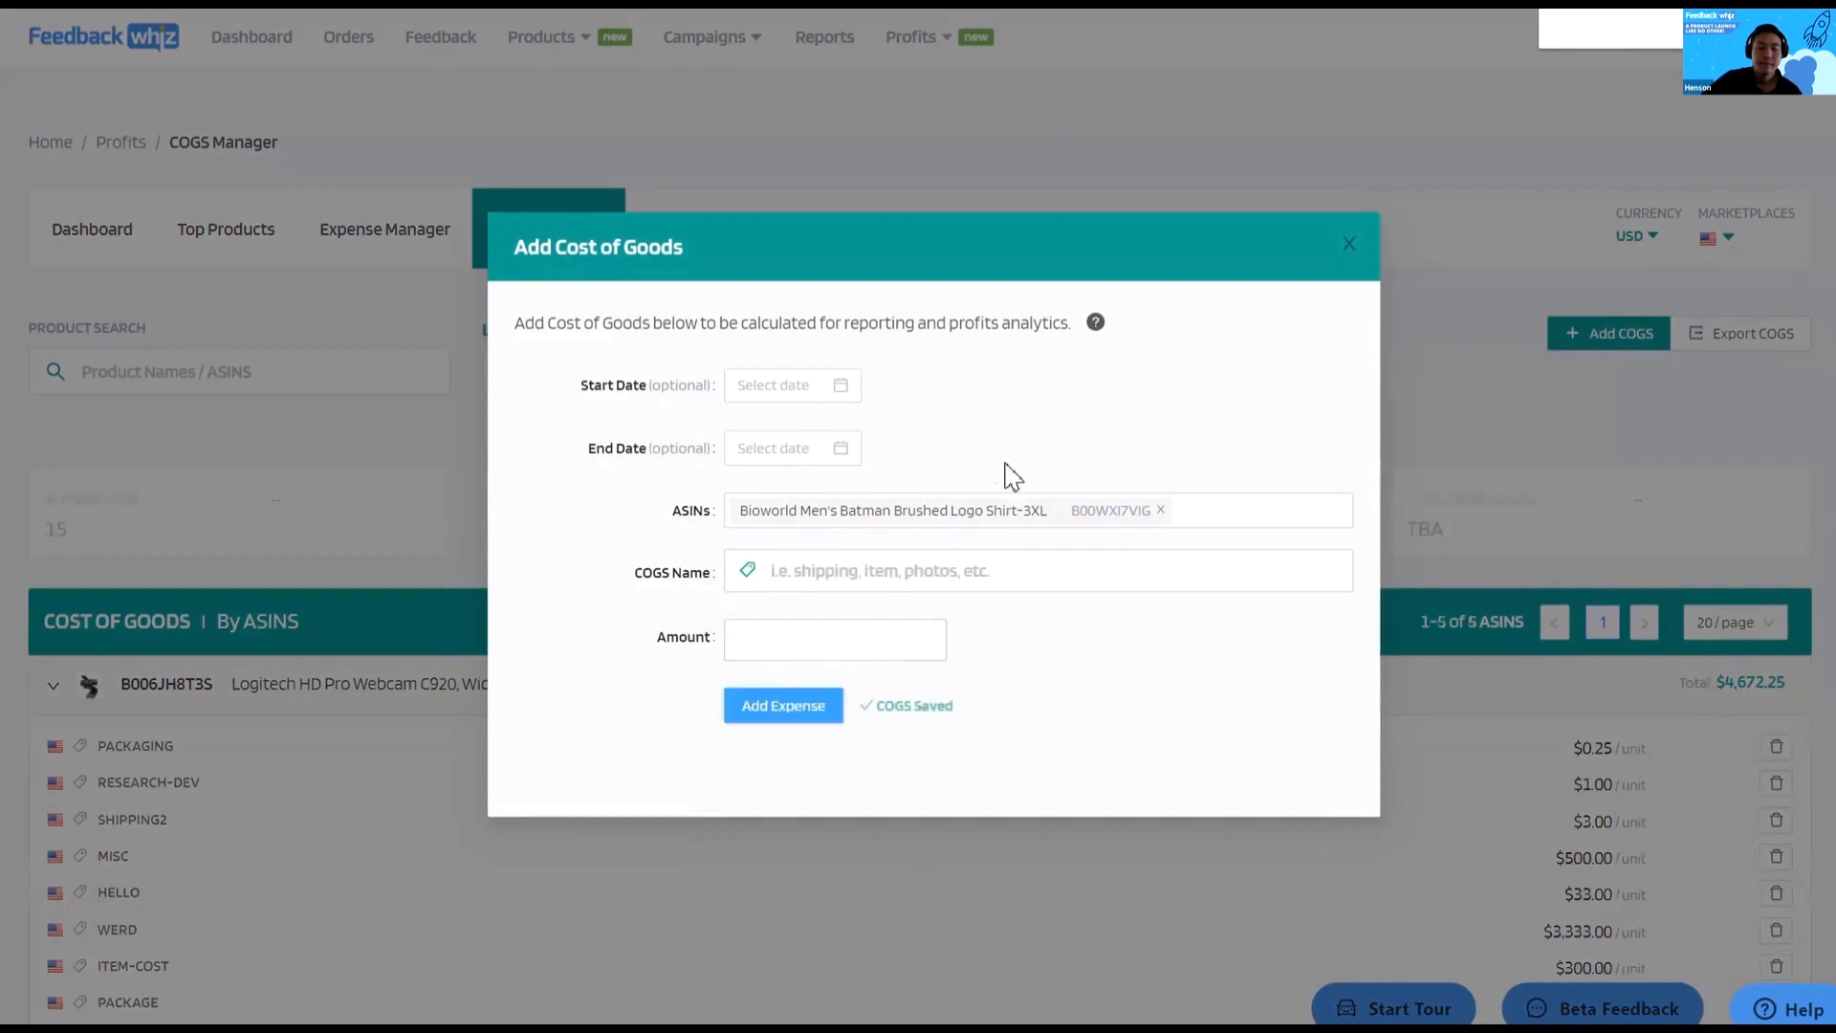
left_click(1351, 247)
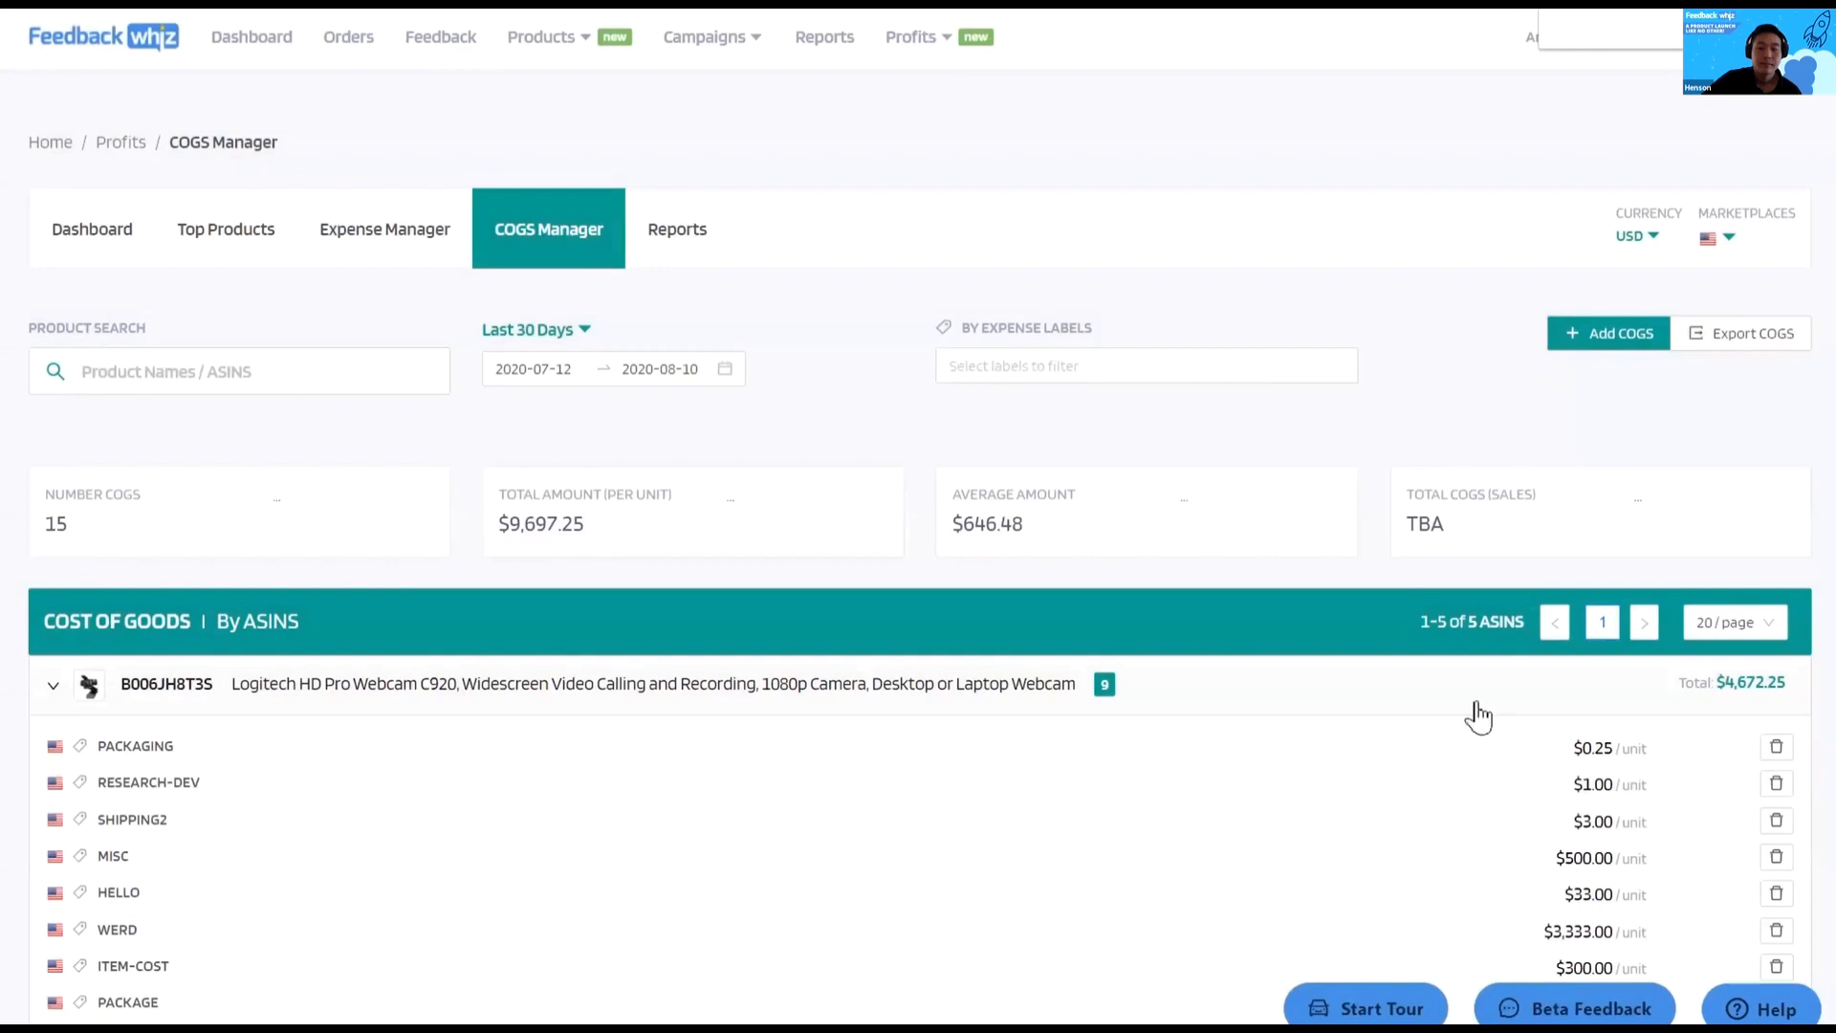
Review the per-unit cost of goods entries listed under the Logitech HD Pro Webcam C920.
scroll(499, 728, "down", 2)
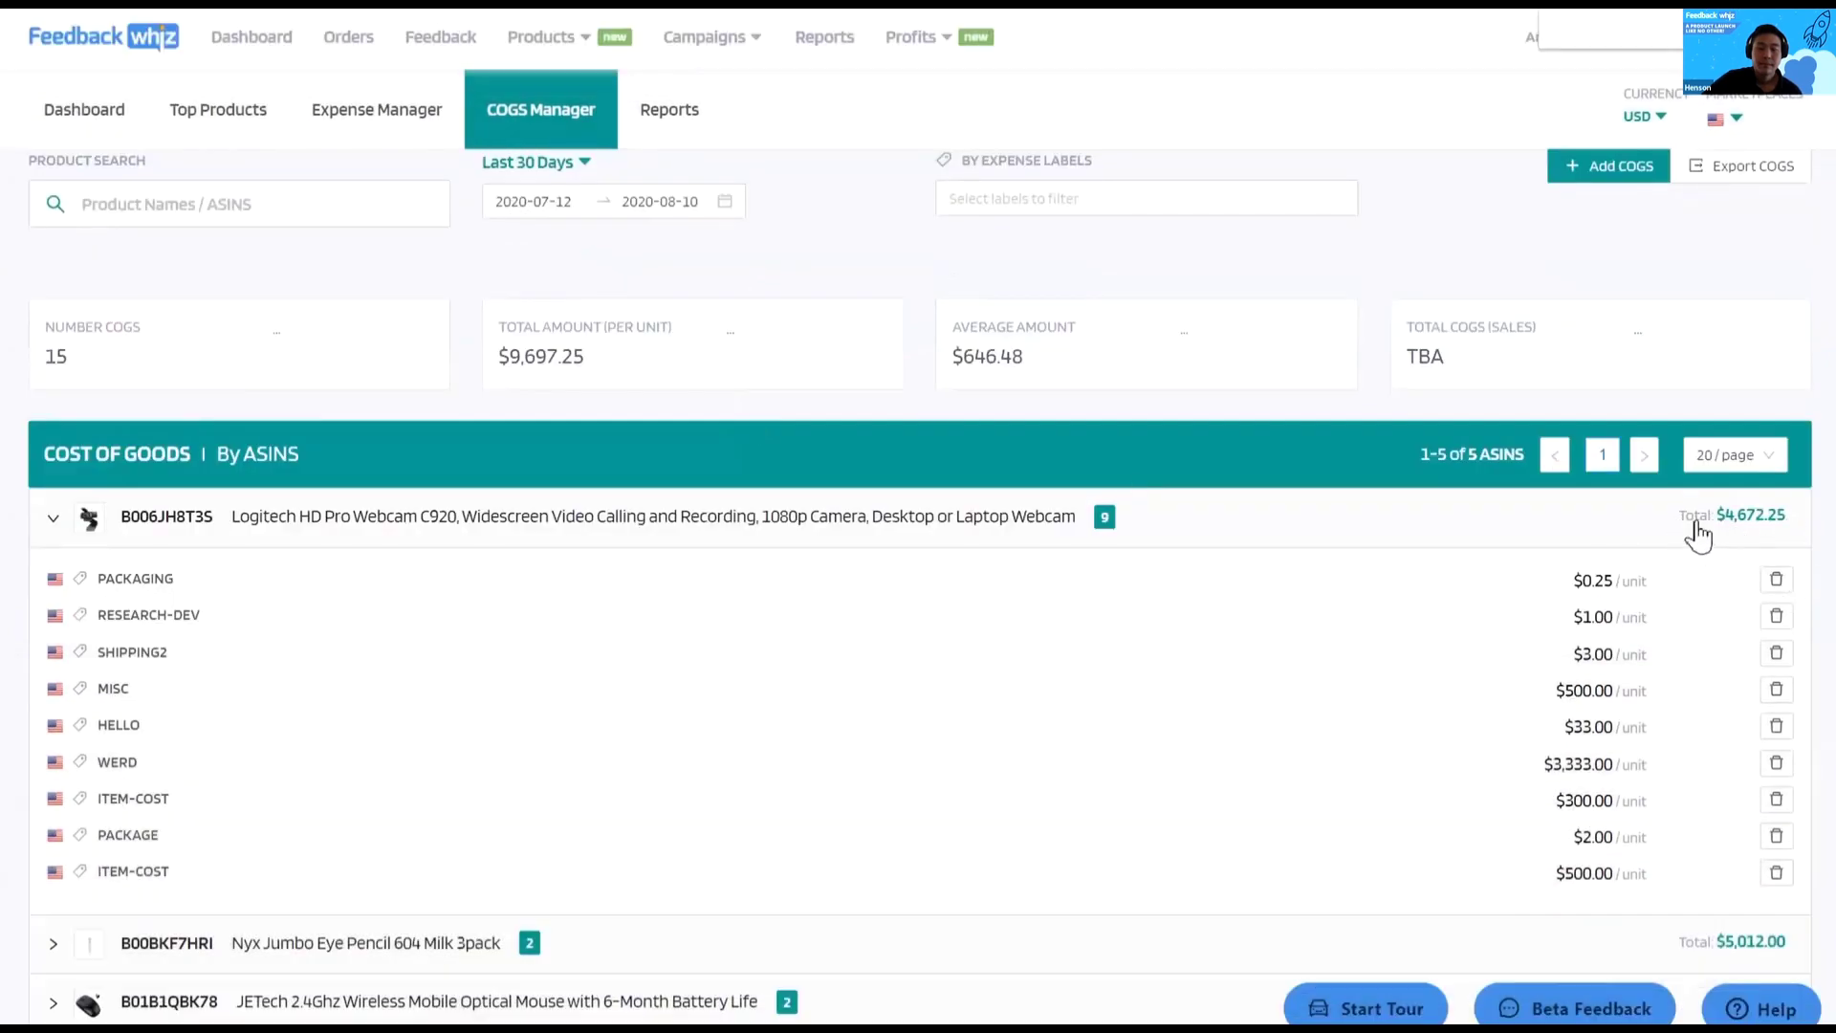
mouse_move(1157, 624)
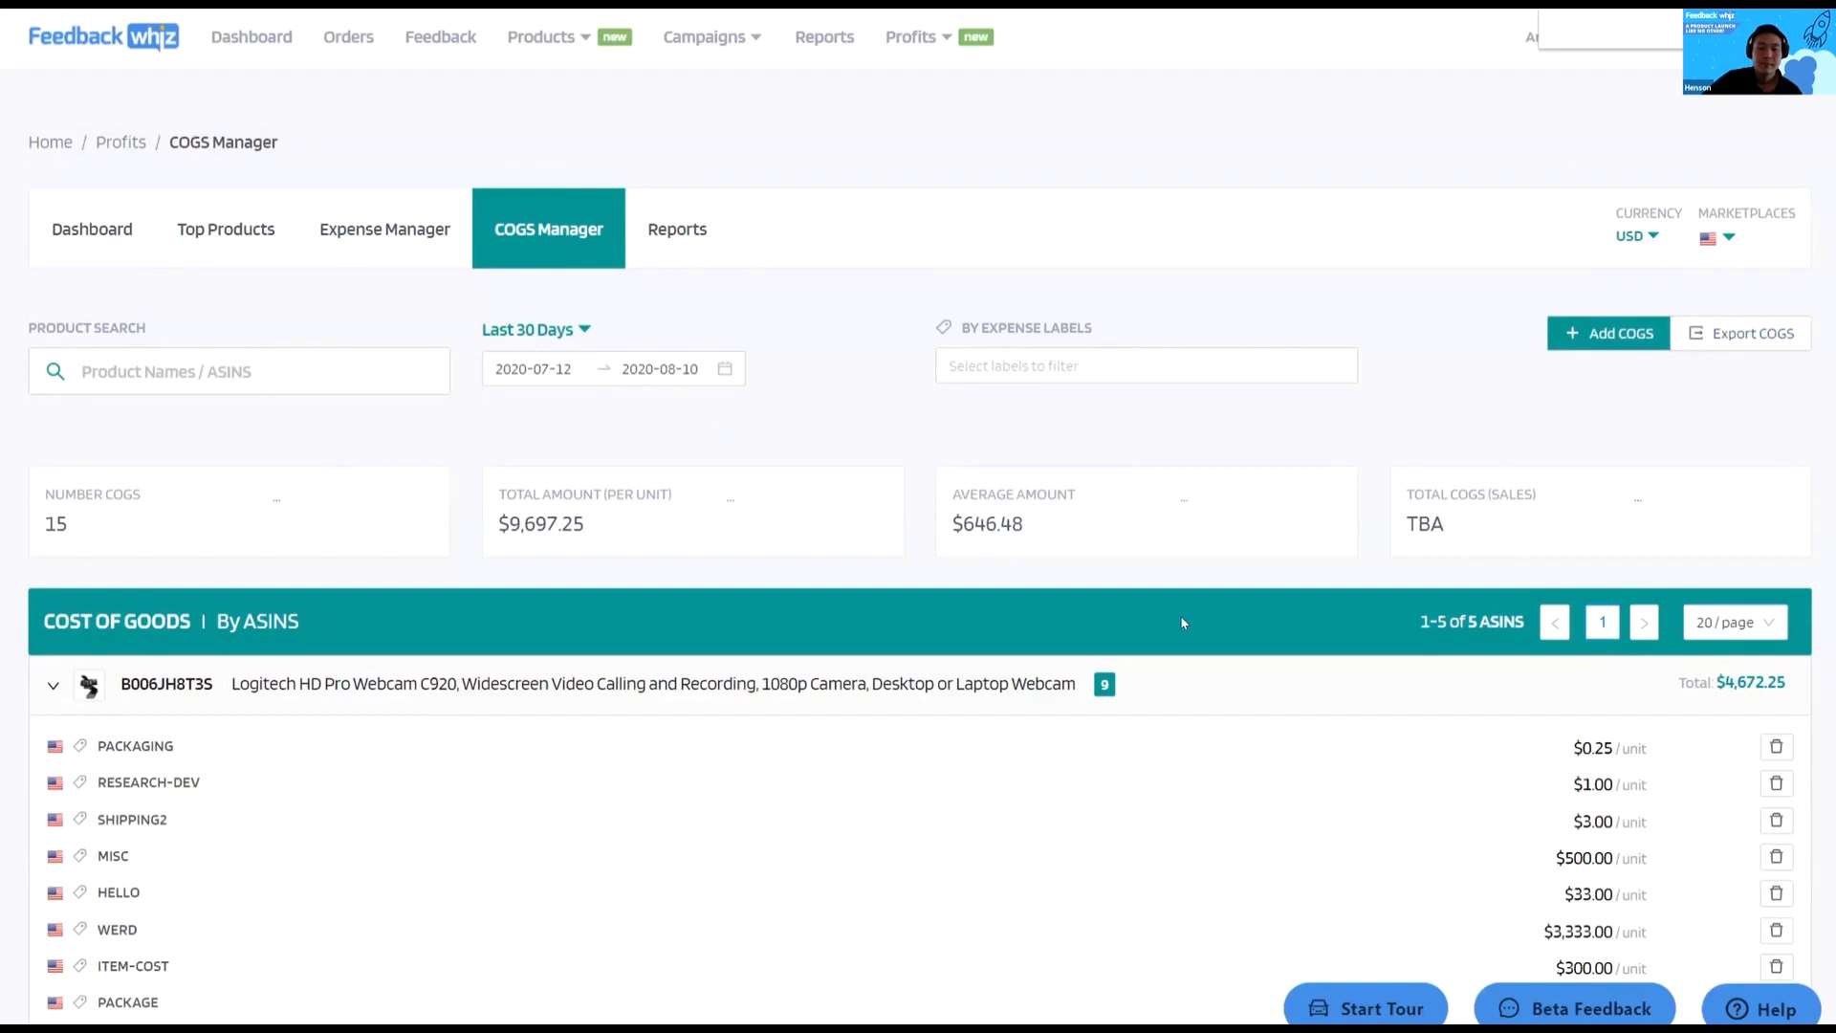
key("Right")
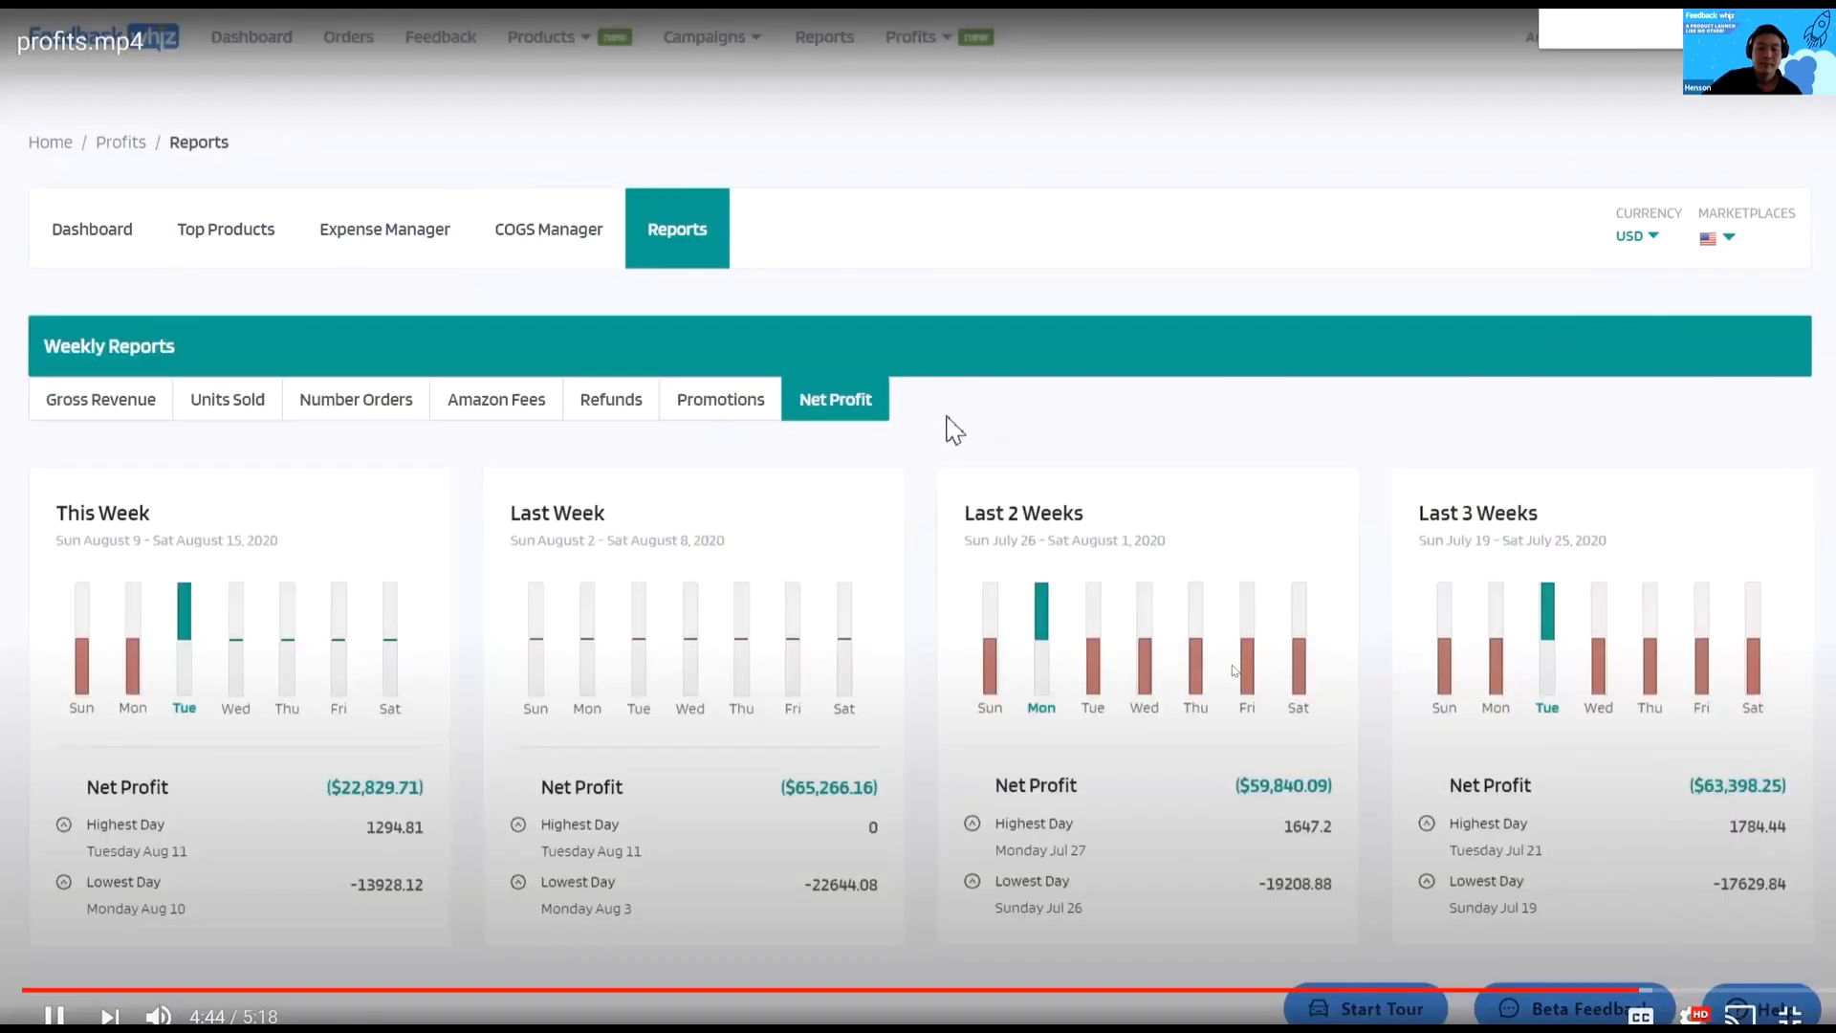